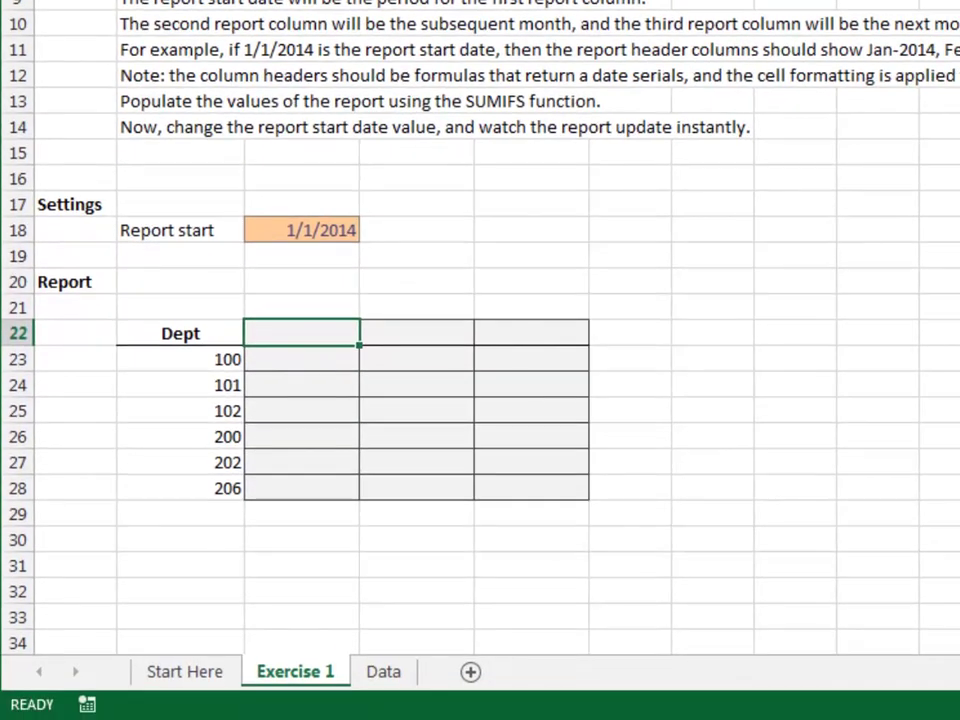
- Check the transaction table on the Data sheet, then return to the report's start date cell
key("ctrl+Page_Down")
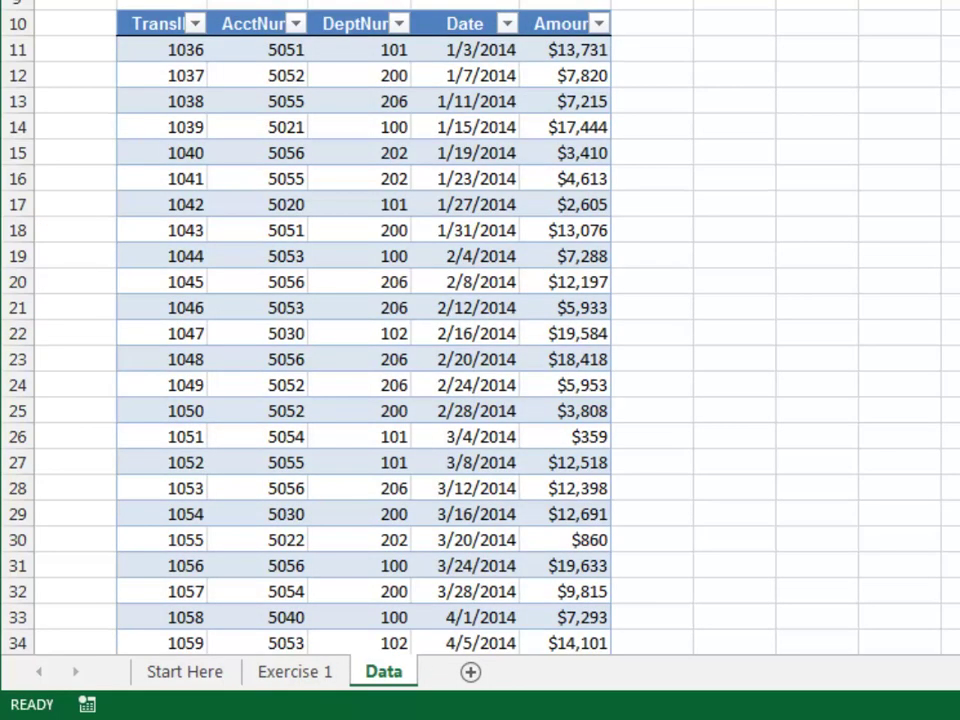
key("ctrl+Page_Up")
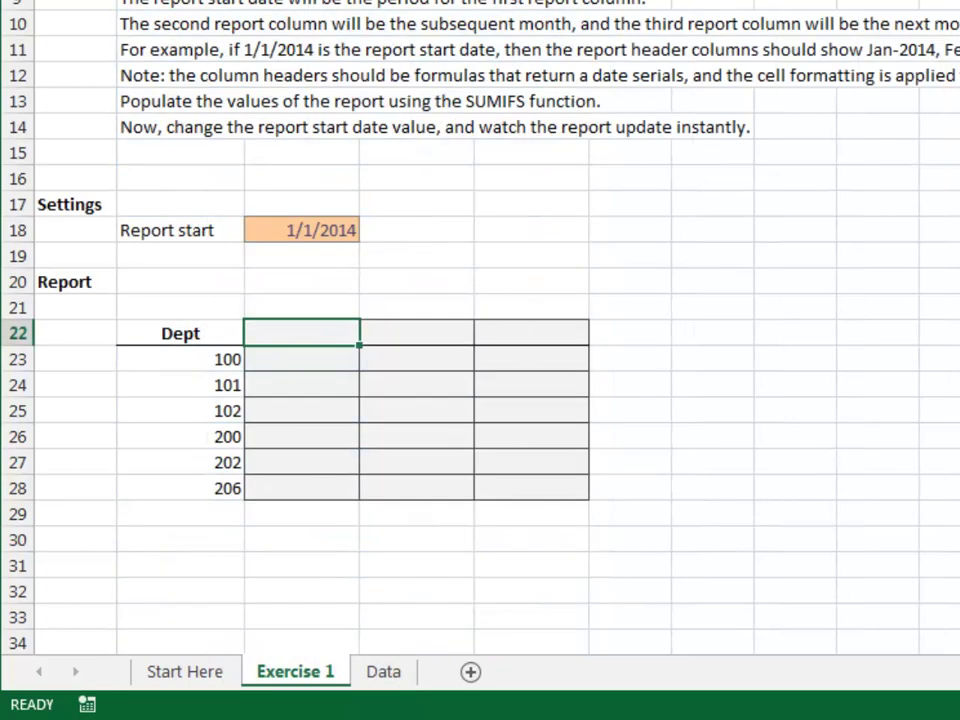
left_click(301, 230)
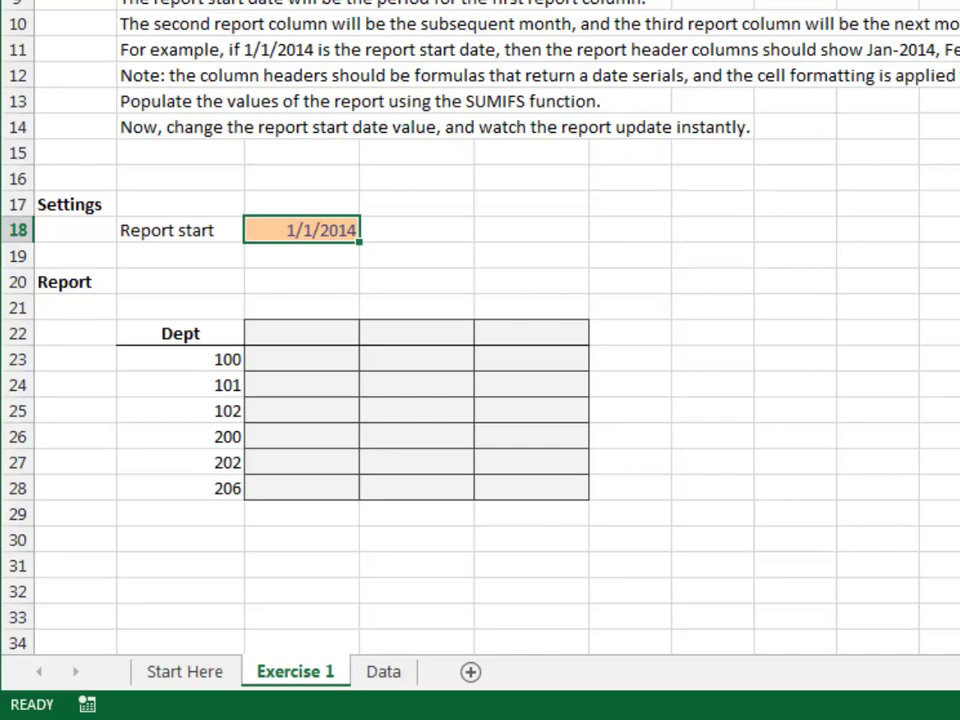
- Enter =EOMONTH(date_rpt,-1)+1 in the first month header so it shows 1/1/2014
key("Down")
key("Down")
key("Down")
key("Down")
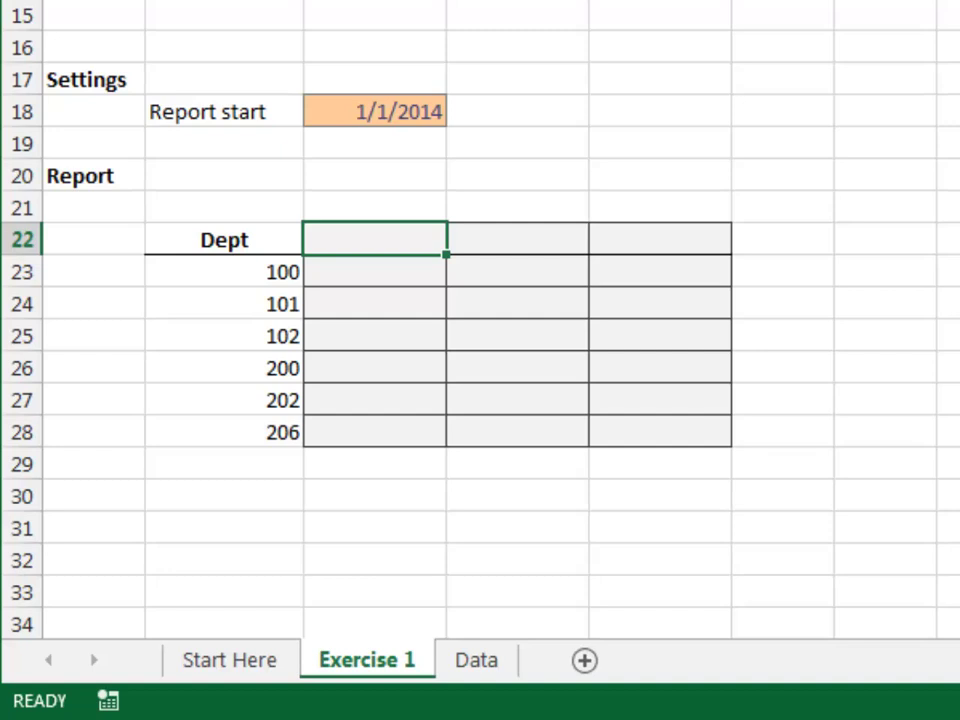
type("=eom")
key("Tab")
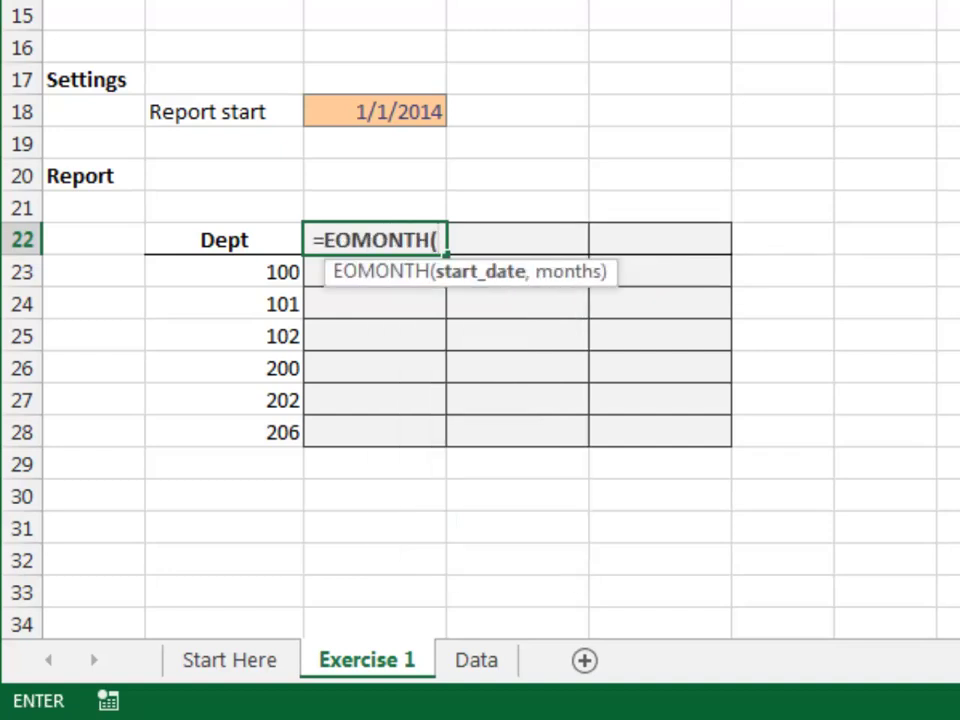
key("Up")
key("Up")
key("Up")
key("Up")
type(",-1)")
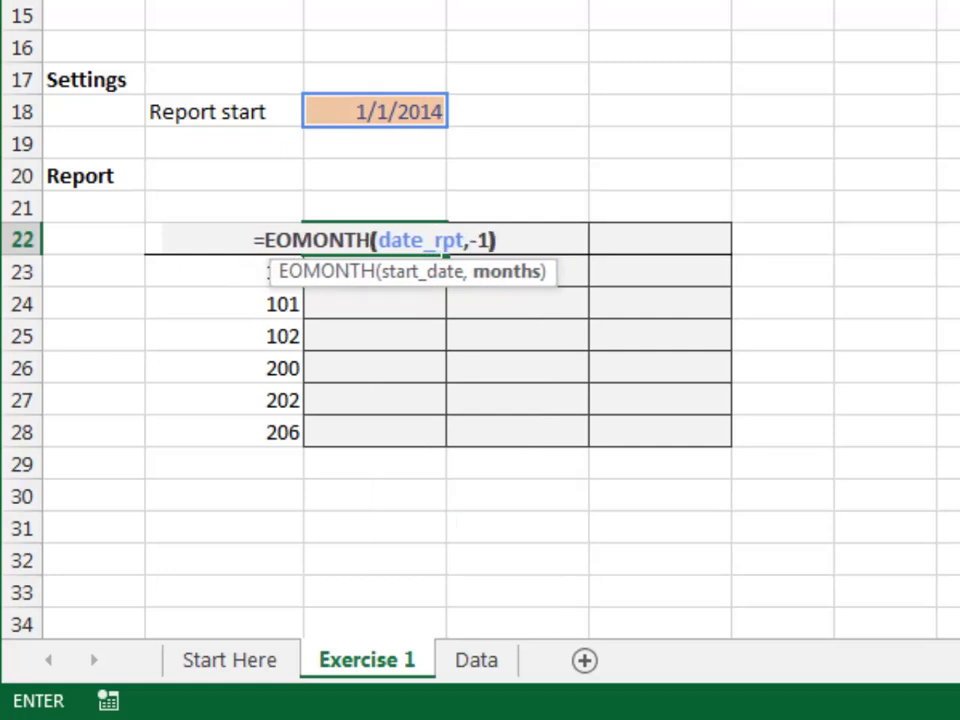
type("+1")
key("ctrl+Return")
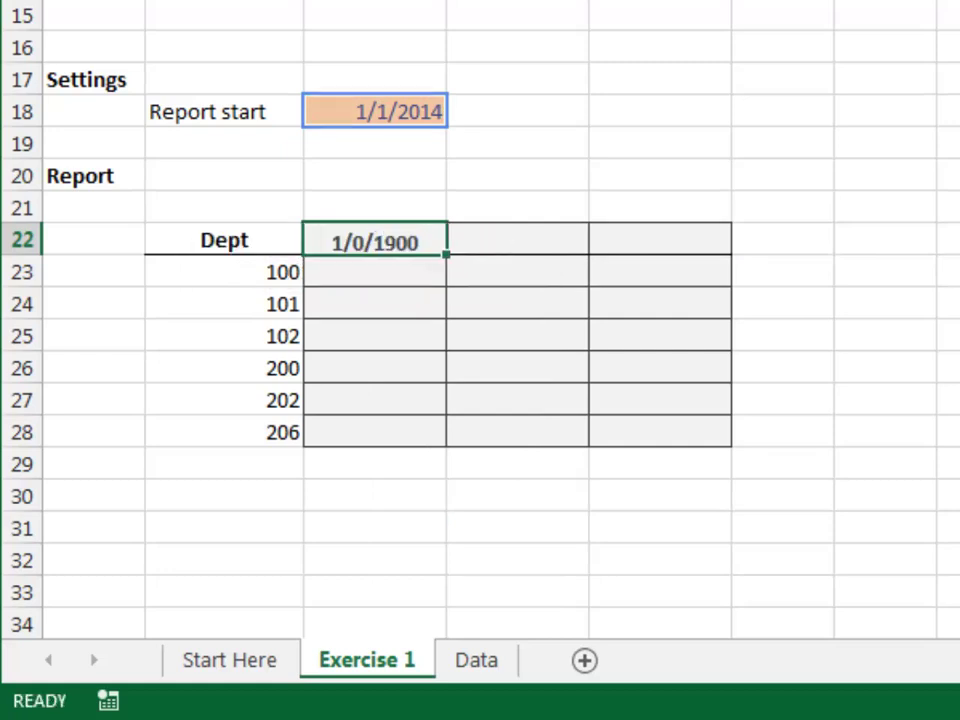
key("Return")
key("Up")
left_click(517, 239)
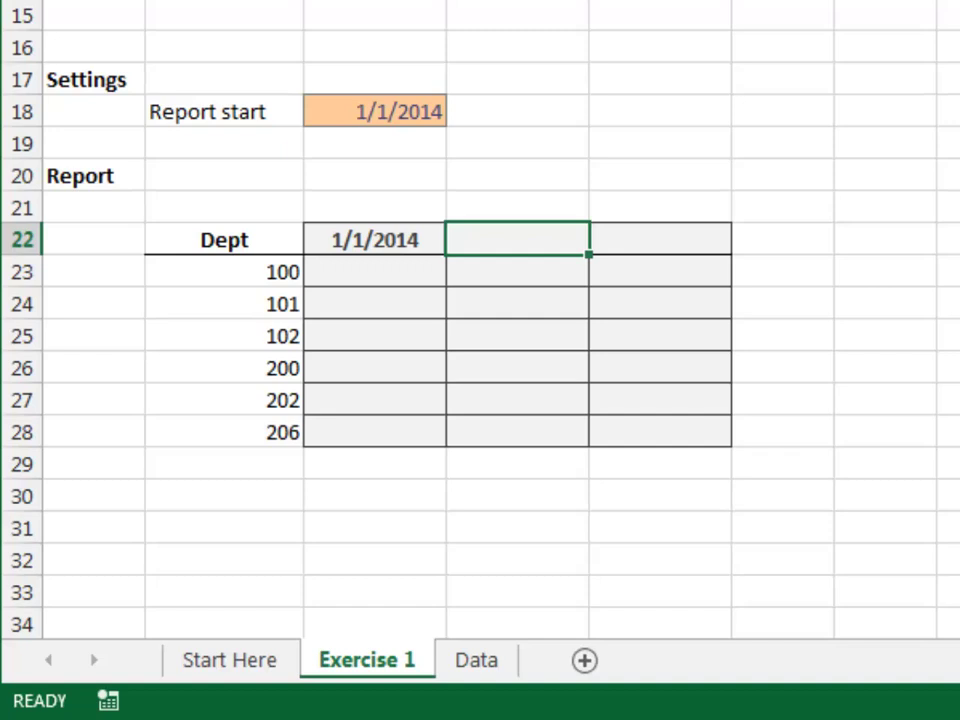
- Enter =EOMONTH(C22,0)+1 in the second month header to show 2/1/2014
type("=eom")
key("Tab")
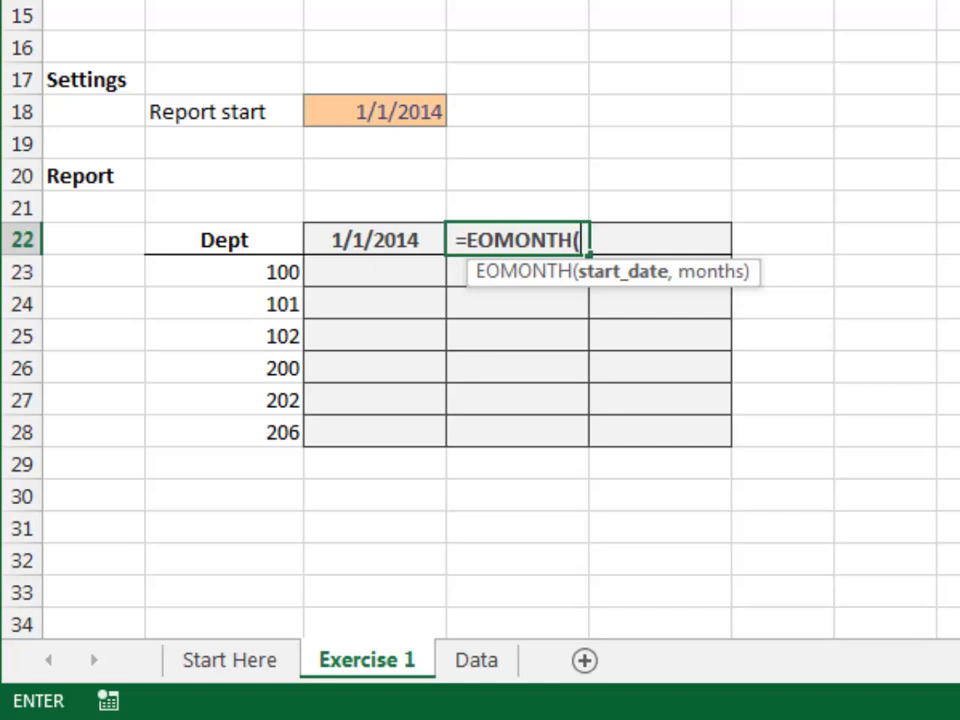
key("Left")
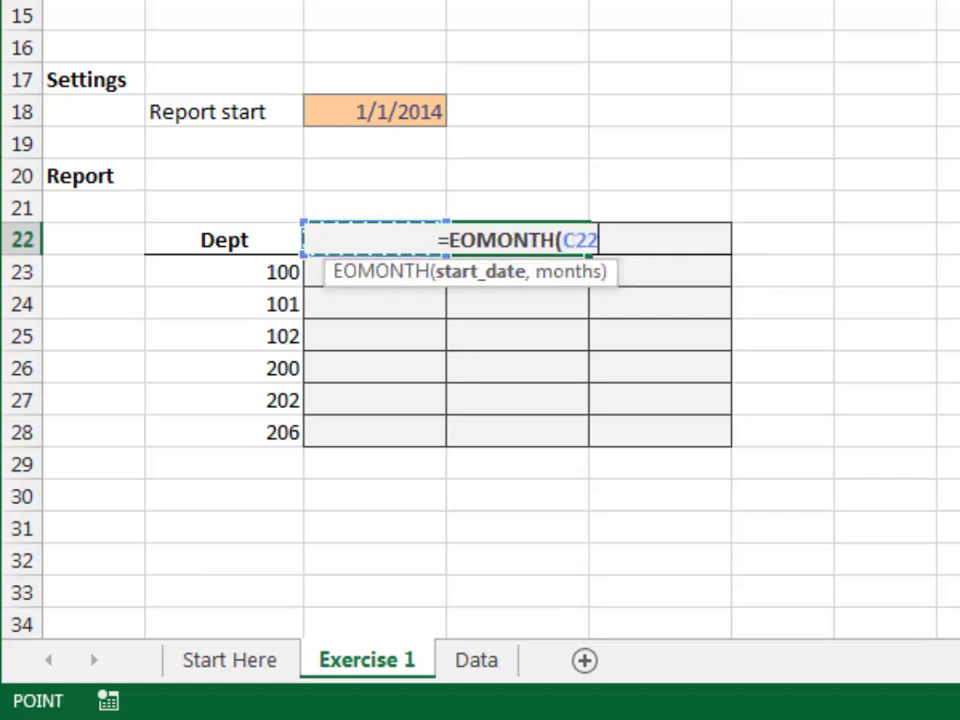
type(",0")
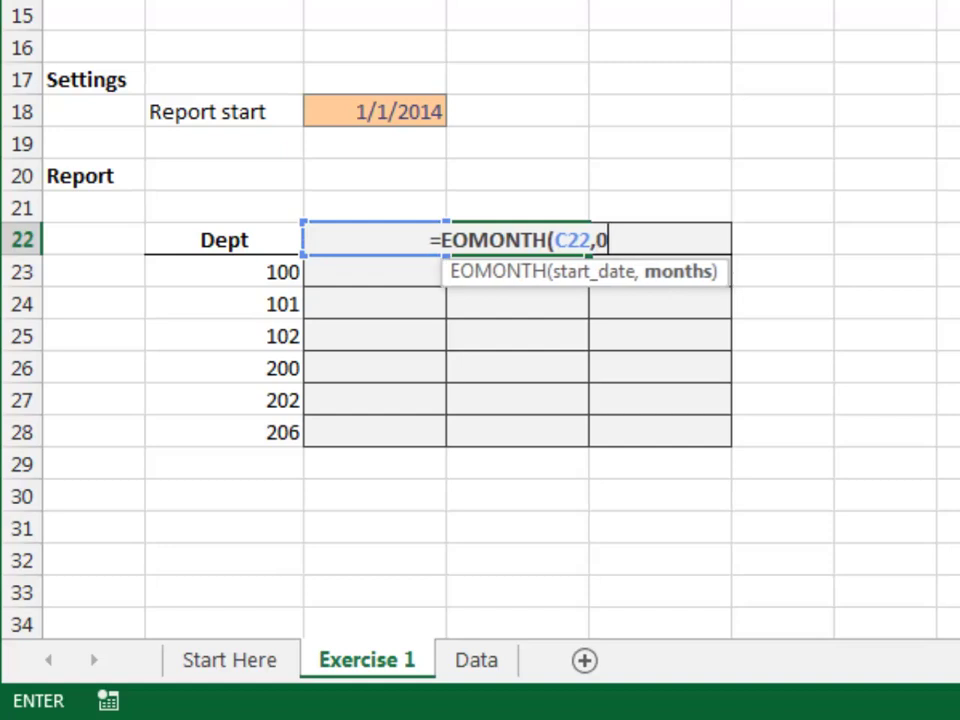
type(")+1")
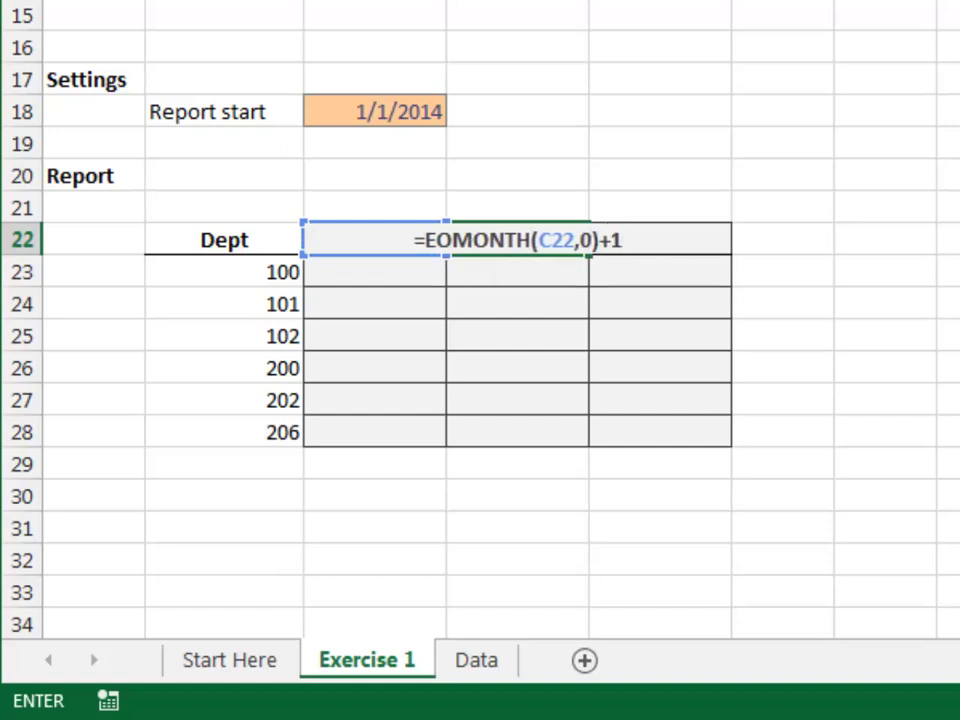
key("Return")
- Fill the month formula right into the third header, showing 3/1/2014
key("Up")
key("shift+Right")
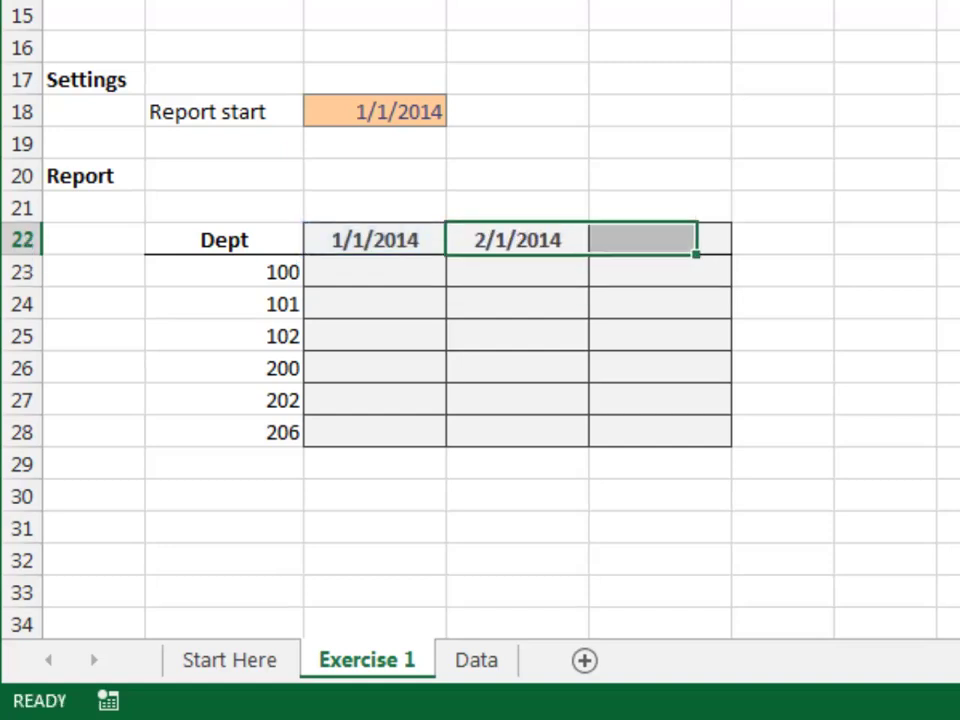
key("ctrl+r")
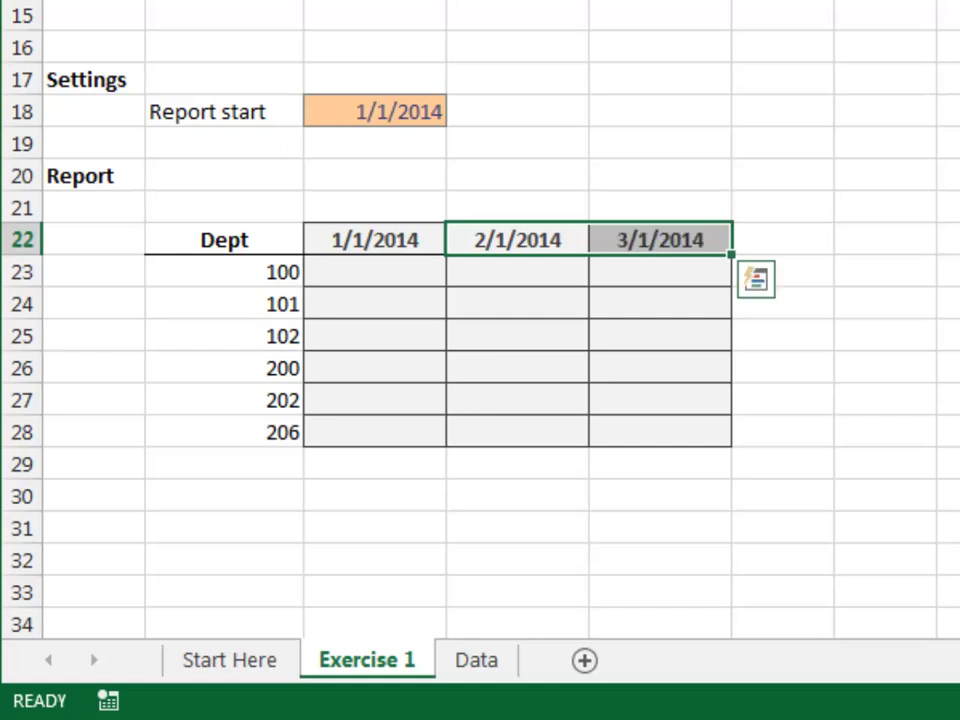
key("Left")
- Start a SUMIFS in C23 that sums tbl_data[Amount]
key("Down")
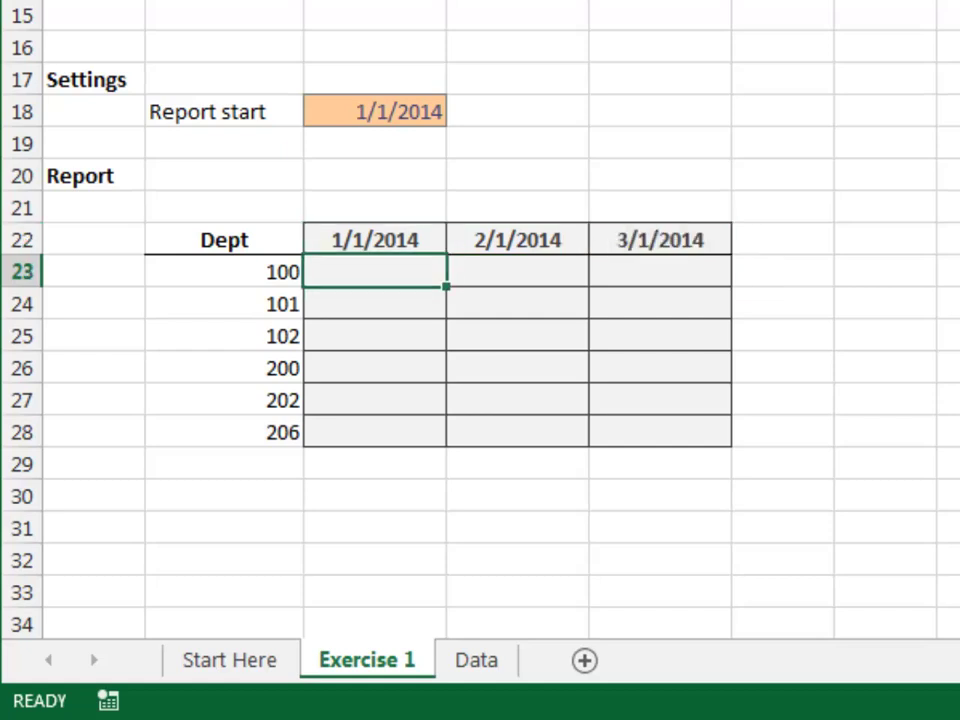
type("=sumi")
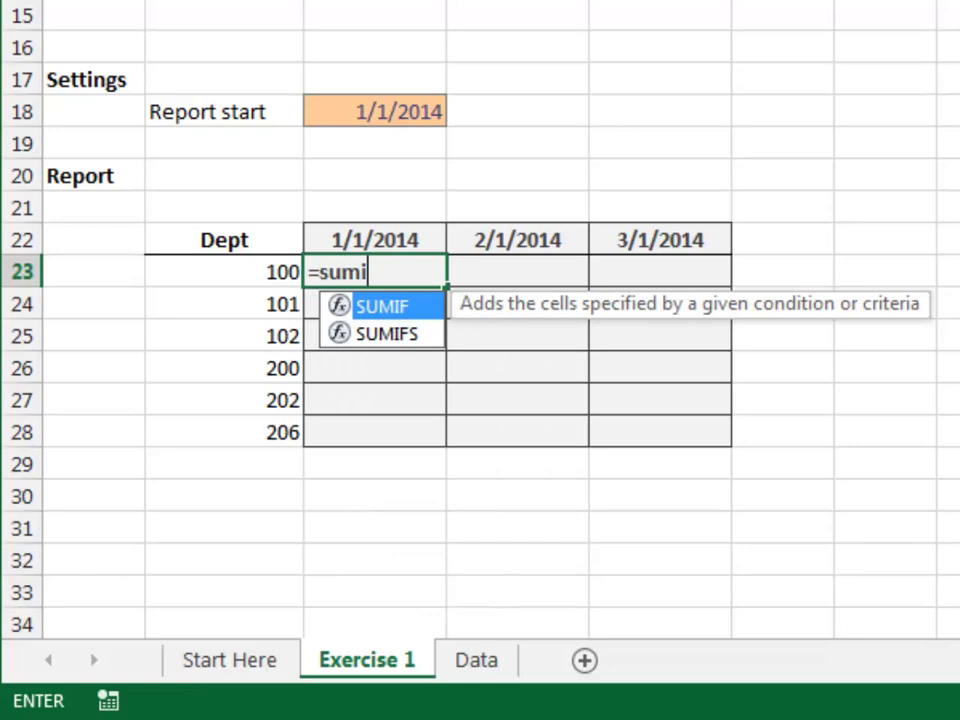
key("Down")
key("Tab")
type("tbl")
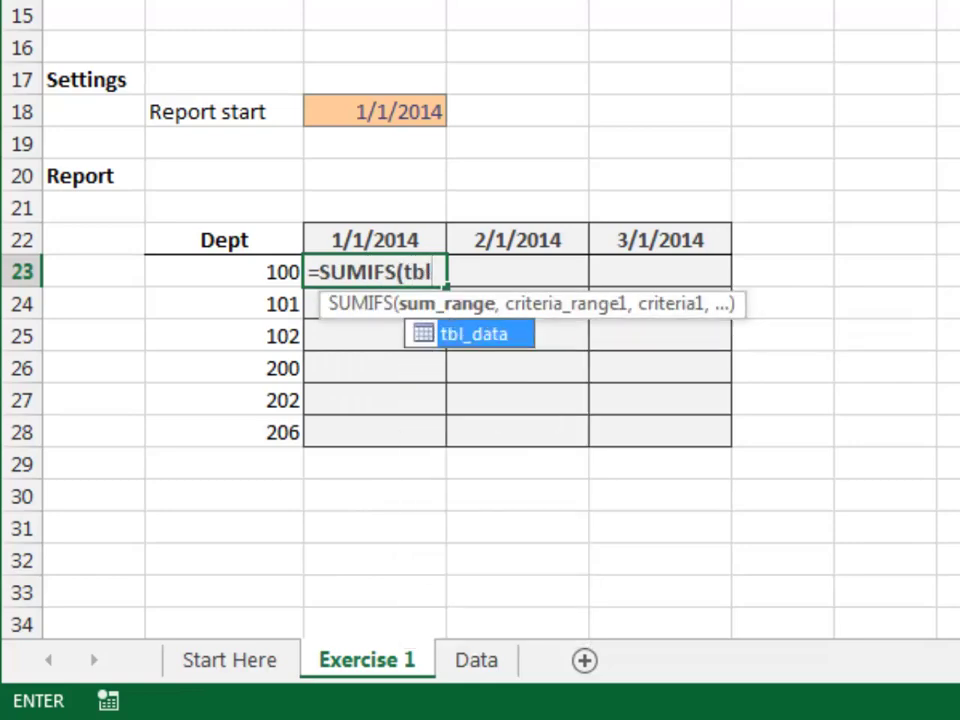
key("Tab")
type("[")
key("Down")
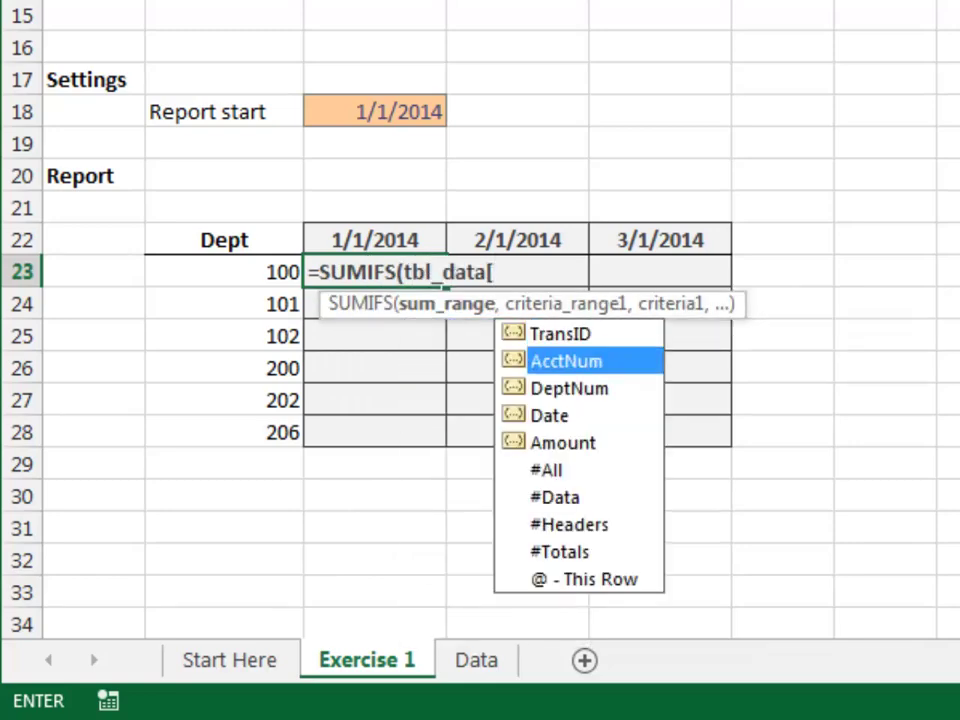
key("Down")
key("Down")
key("Down")
key("Tab")
- Add the criterion tbl_data[DeptNum] matching the department label $B23
type("],")
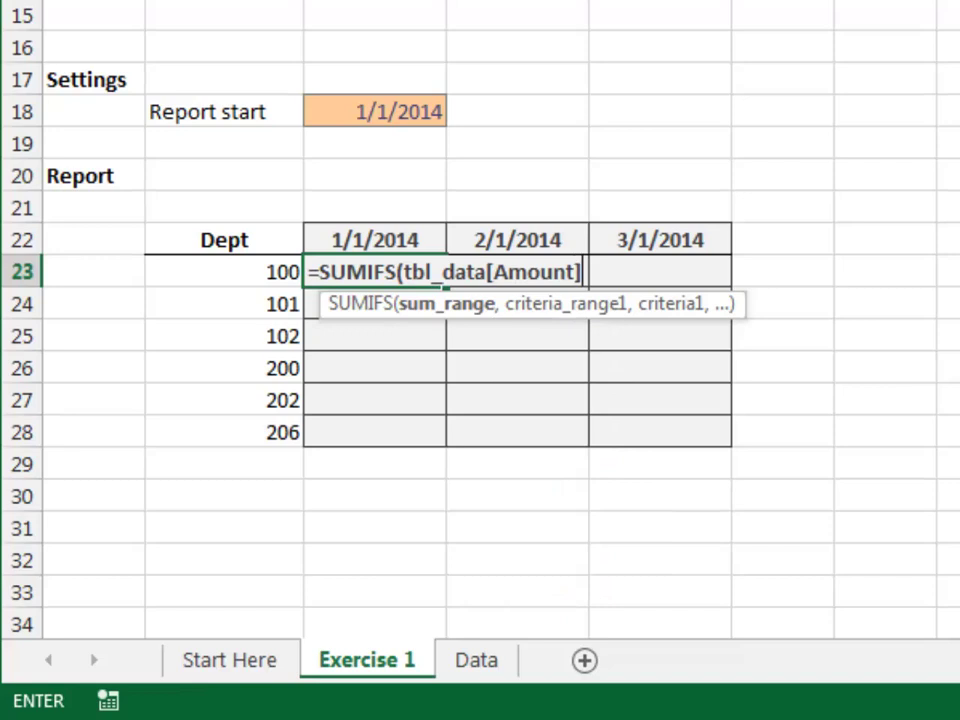
type("tbl")
key("Tab")
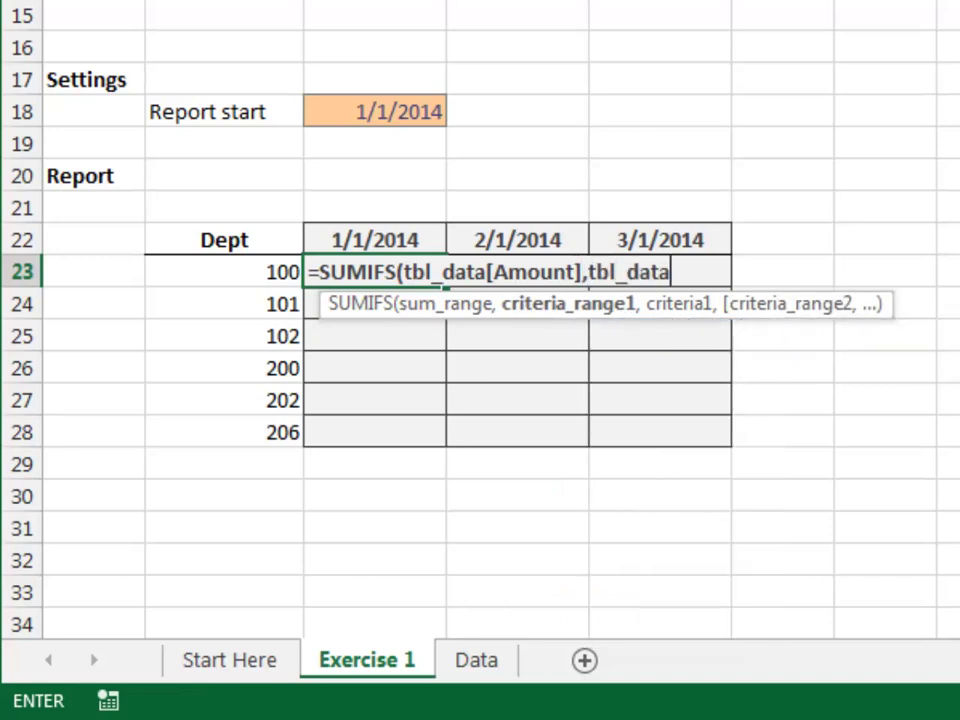
type("[")
key("Down")
key("Down")
key("Tab")
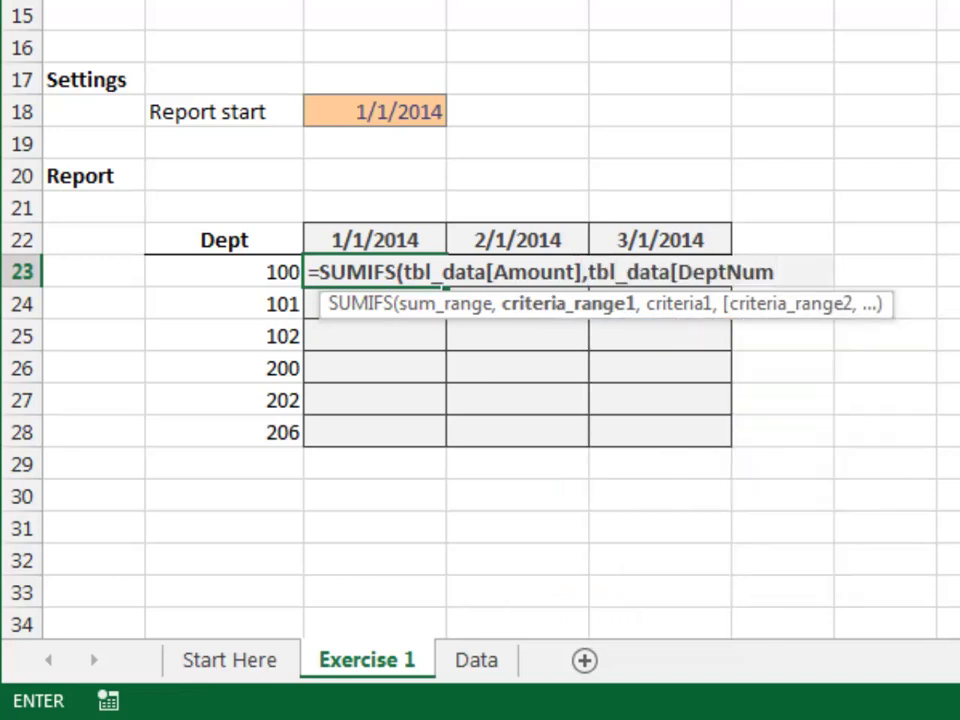
type("],")
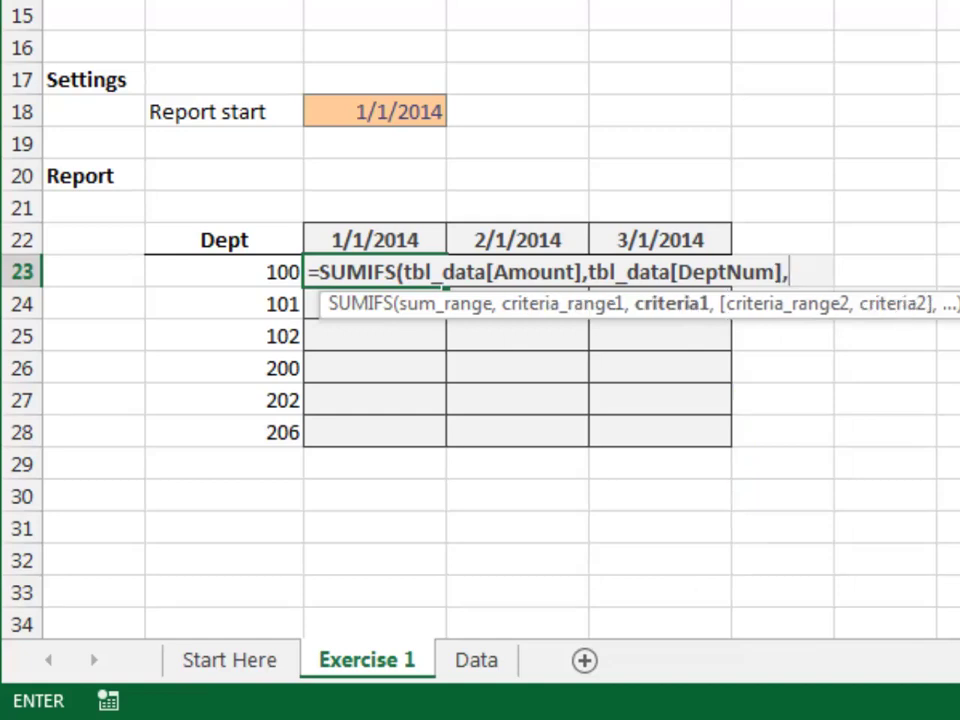
key("Left")
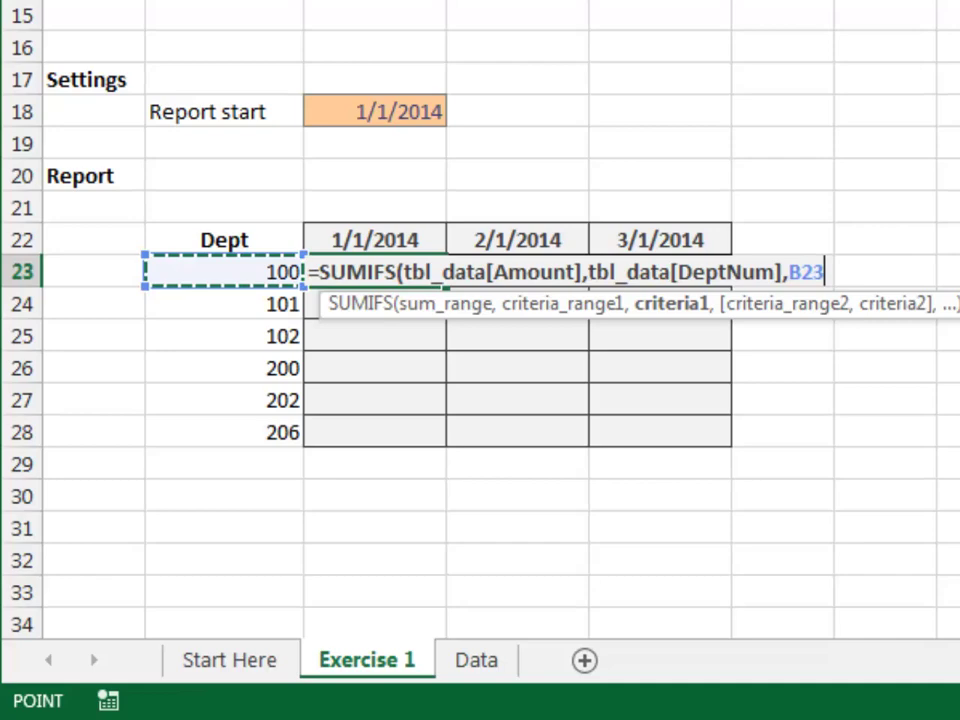
key("F4")
key("F4")
key("F4")
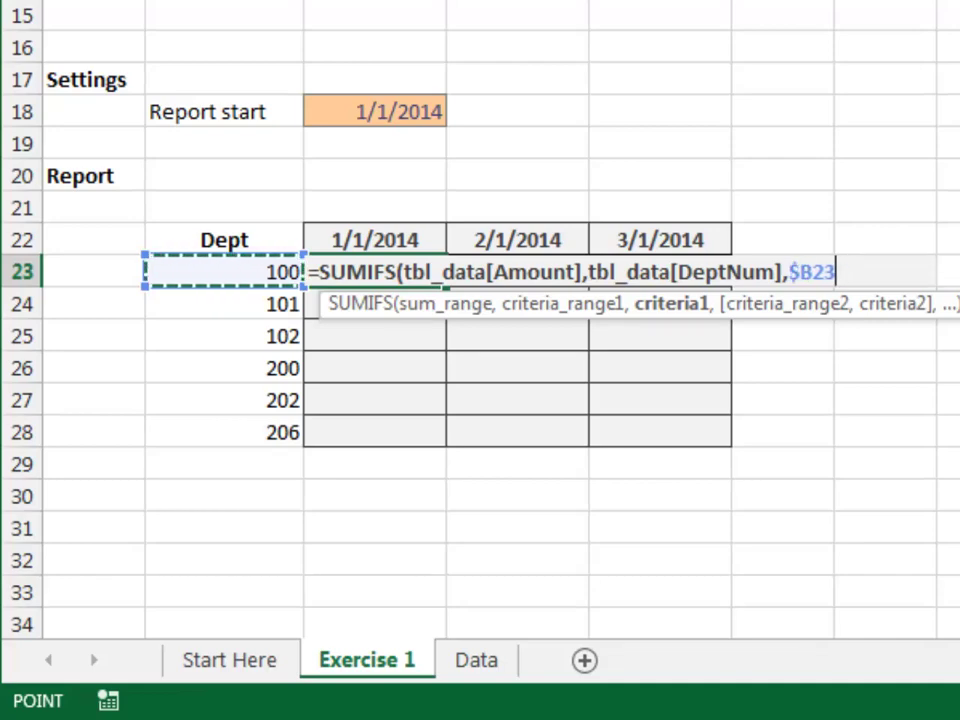
- Add the criterion tbl_data[Date] >= the month header C$22
type(",tbl")
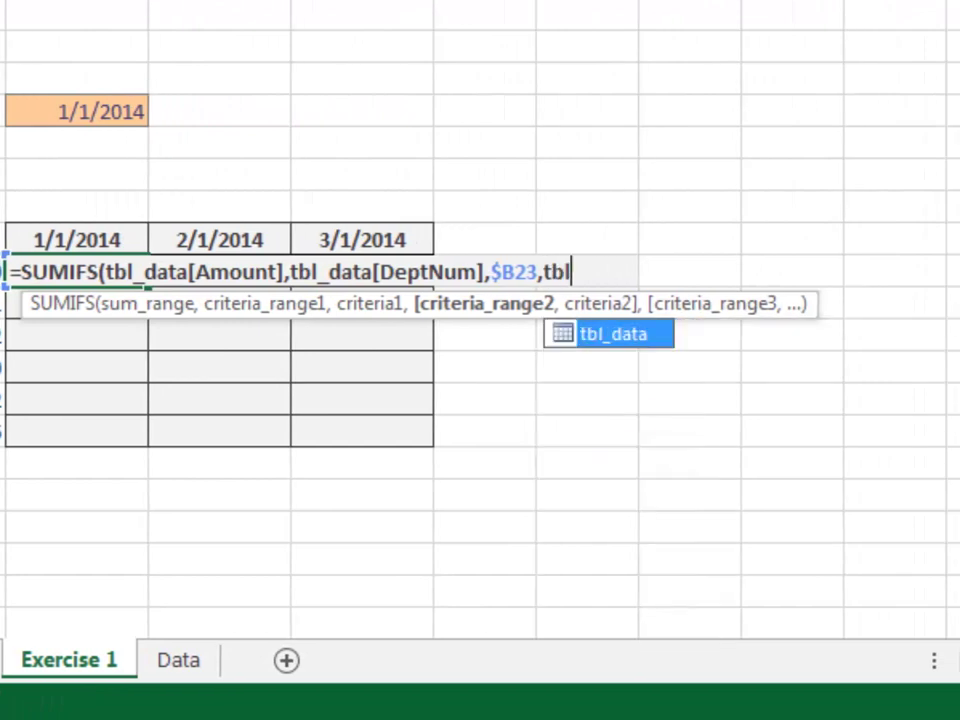
key("Tab")
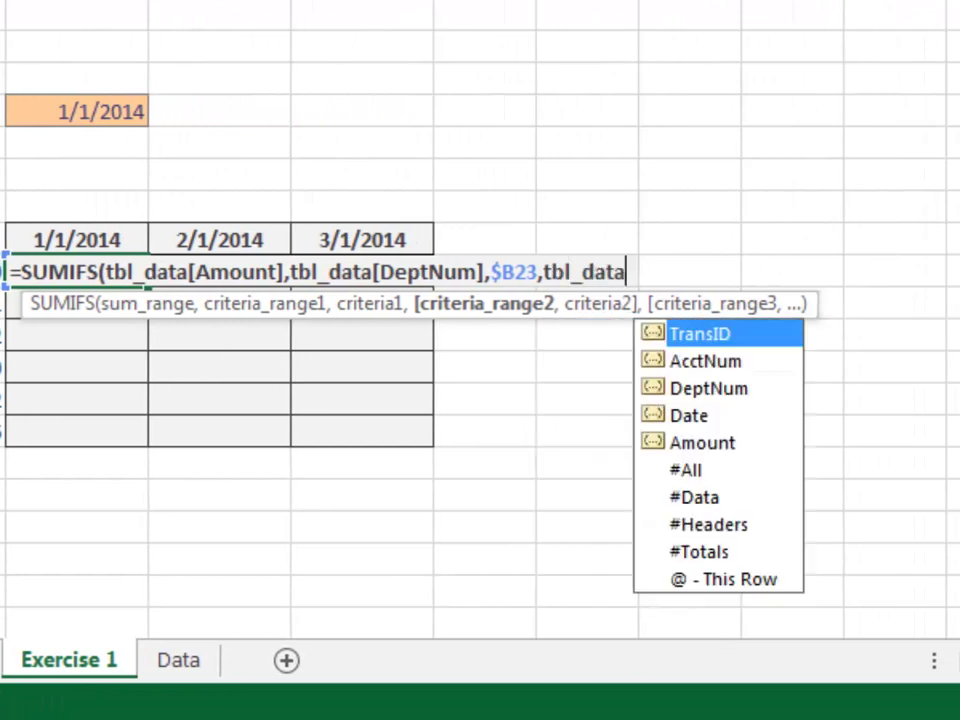
type("[")
key("Down")
key("Down")
key("Down")
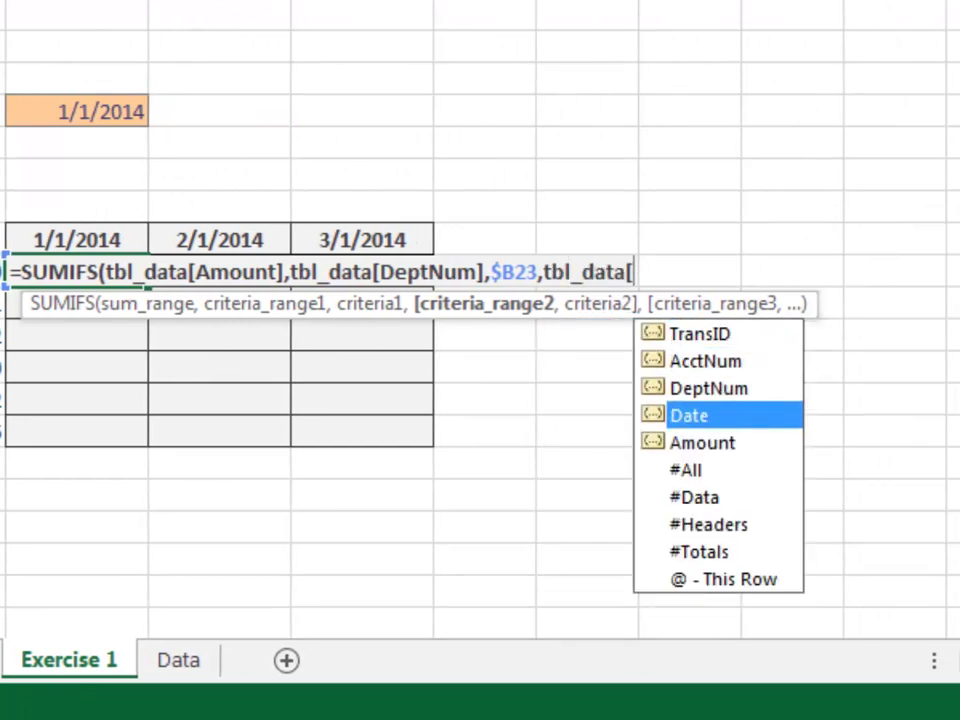
key("Tab")
type("],")
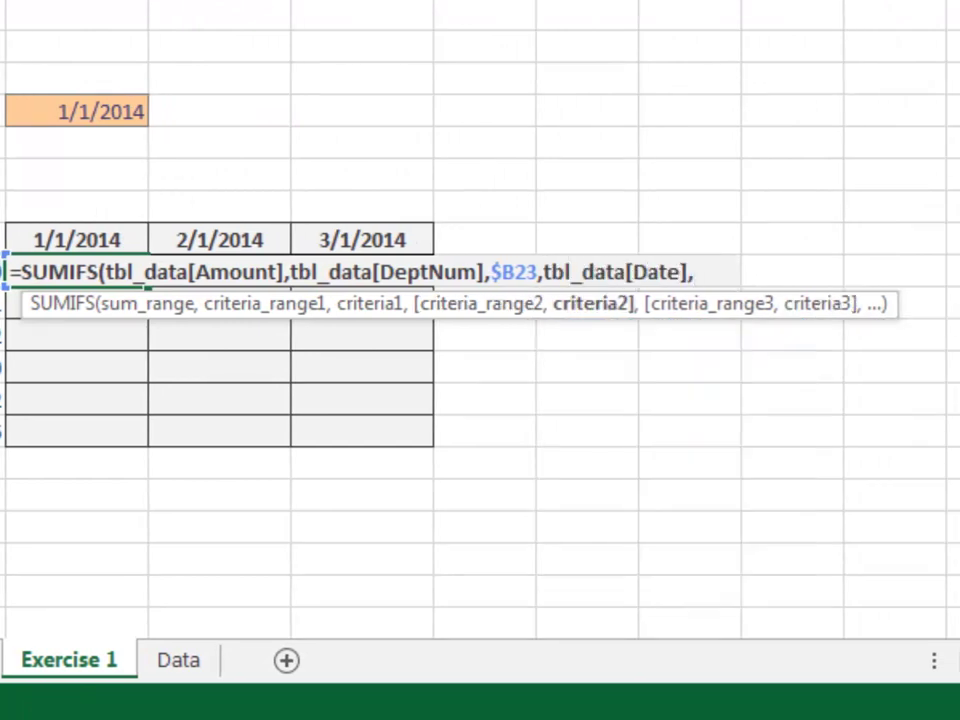
type("\">=\"&")
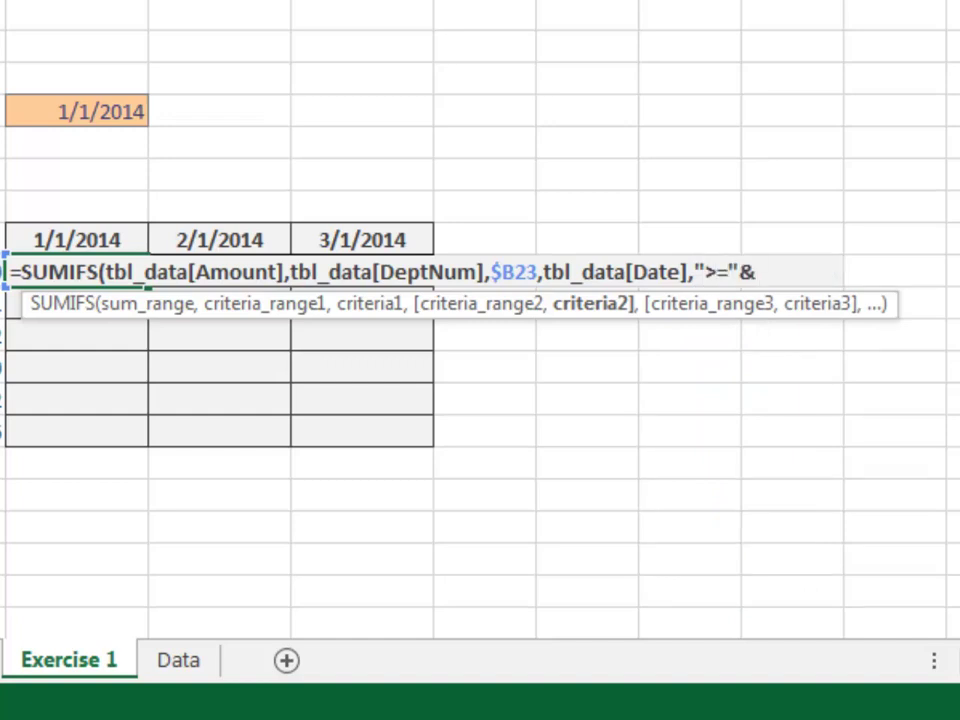
key("Up")
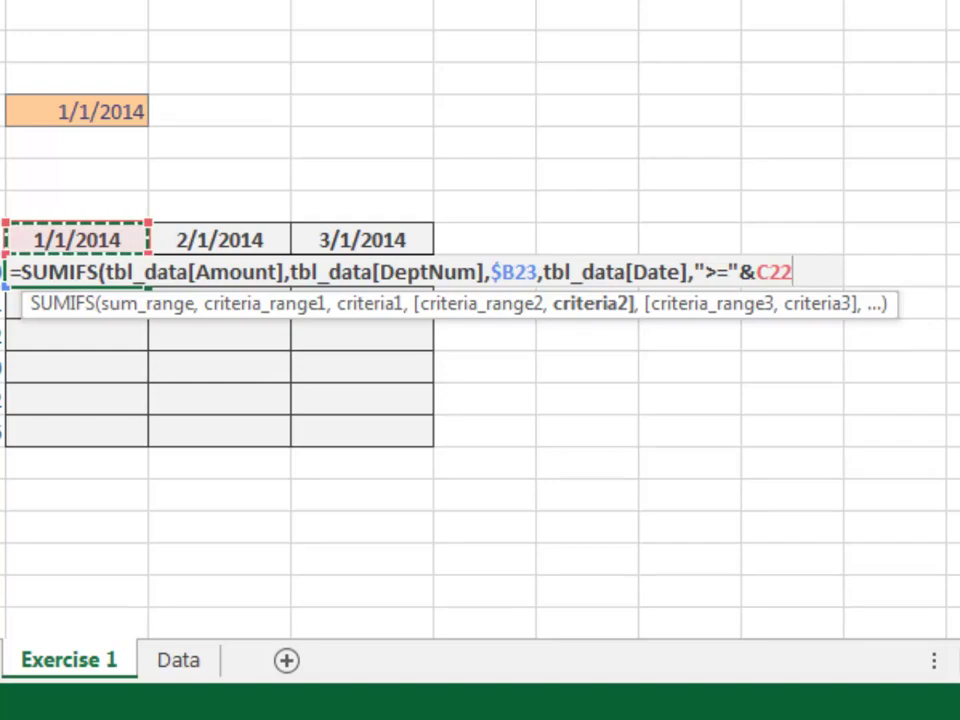
key("F4")
key("F4")
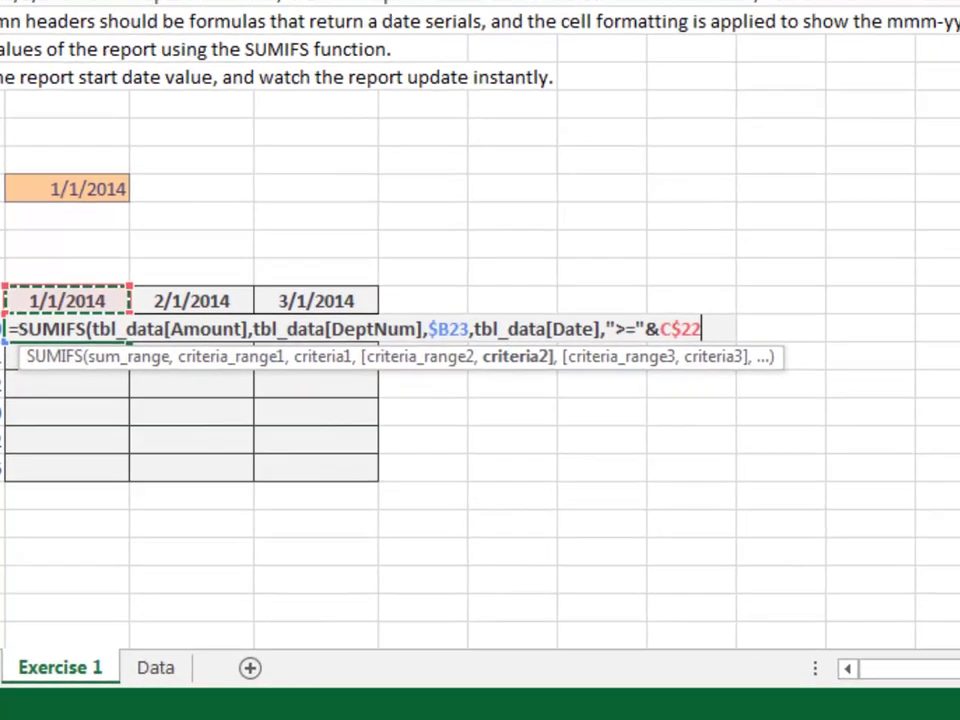
- Add tbl_data[Date] <= EOMONTH(C$22,0) and commit, giving 28,783 for department 100
type(",tbl")
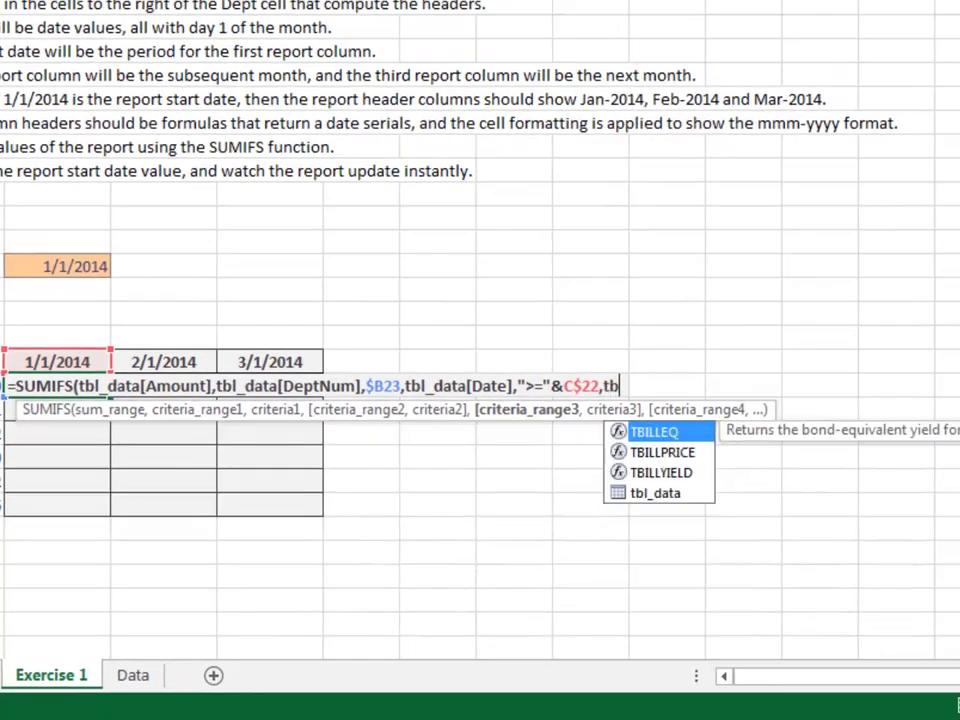
key("Tab")
type("[")
key("Down")
key("Down")
key("Down")
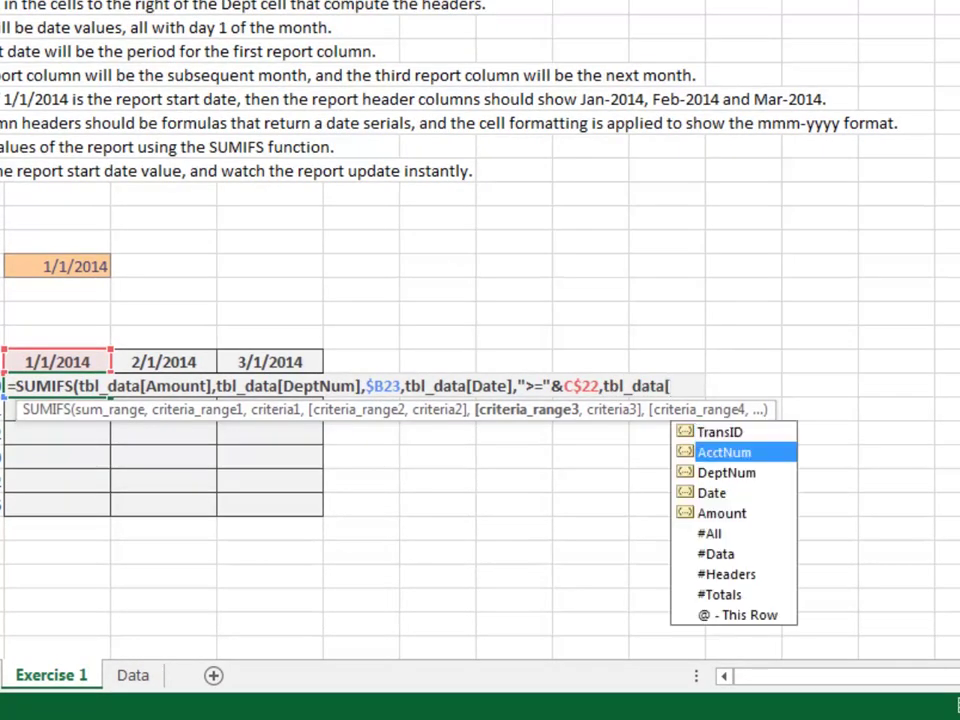
key("Tab")
type("]")
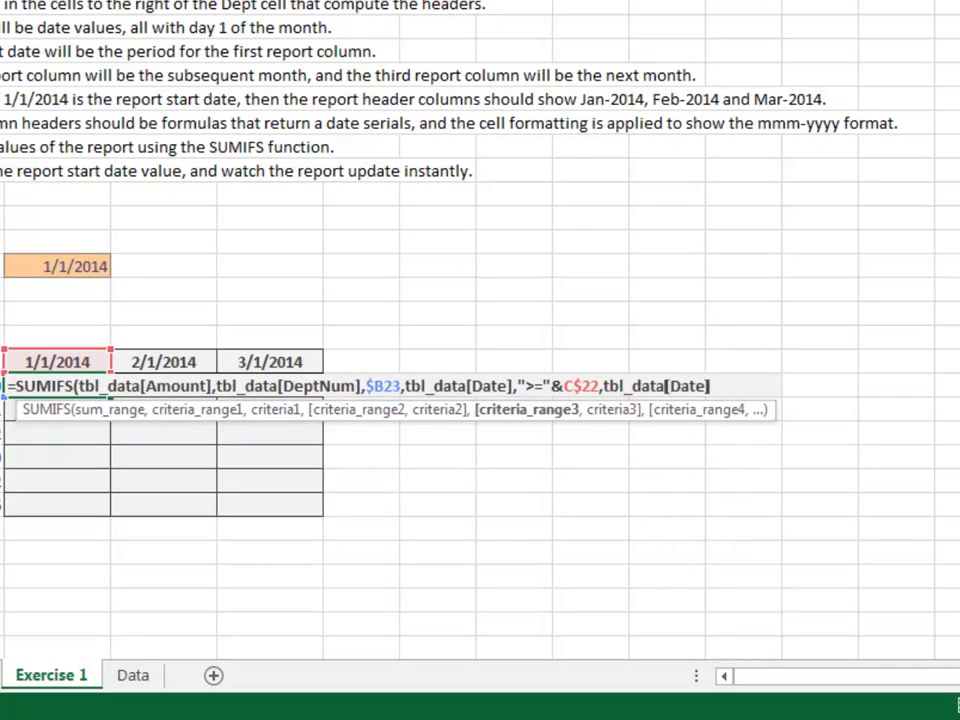
type(",\"<")
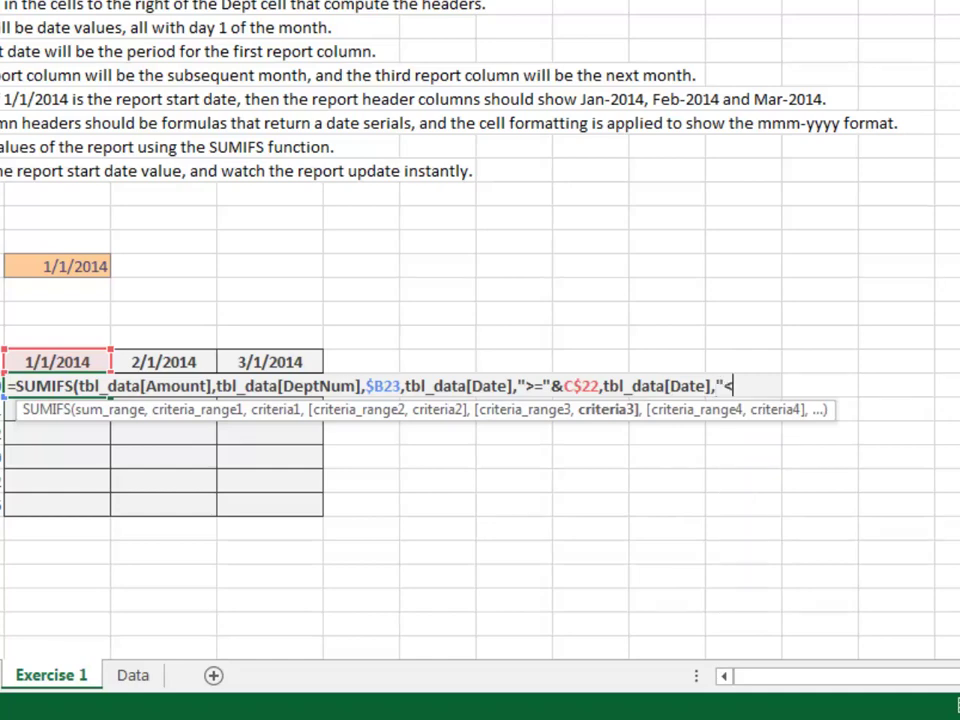
type("=\"&eo")
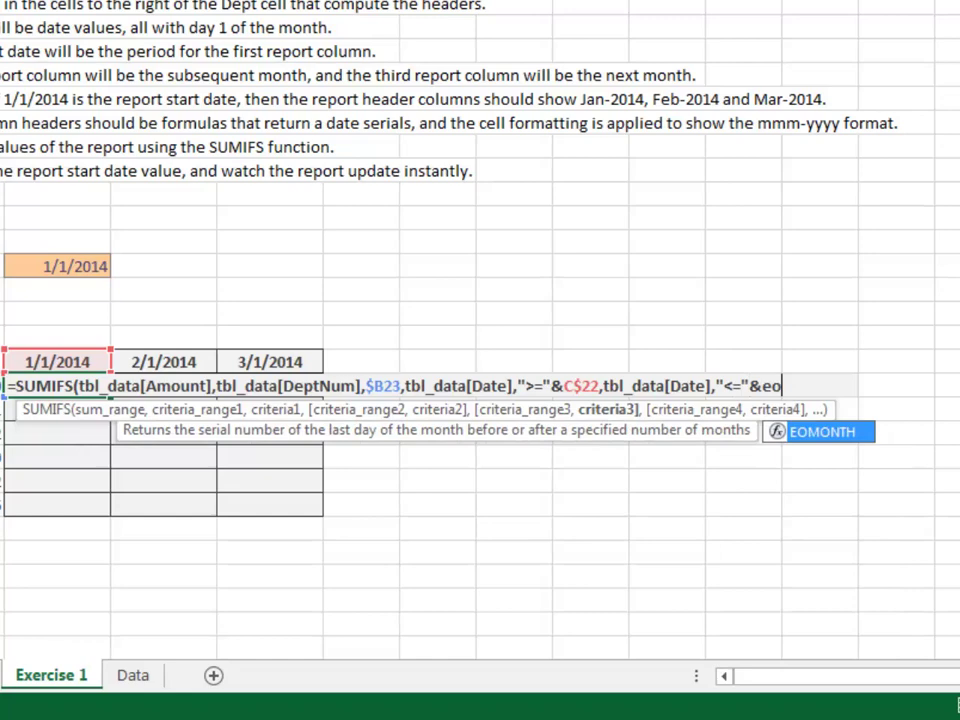
key("Tab")
key("Up")
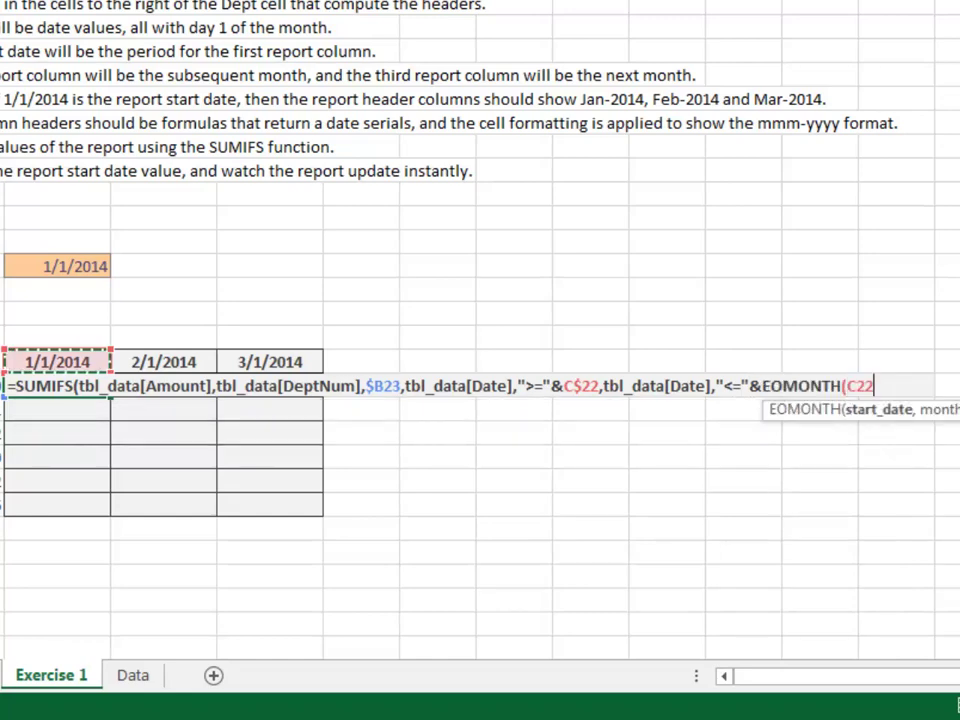
key("F4")
key("F4")
type(",0))")
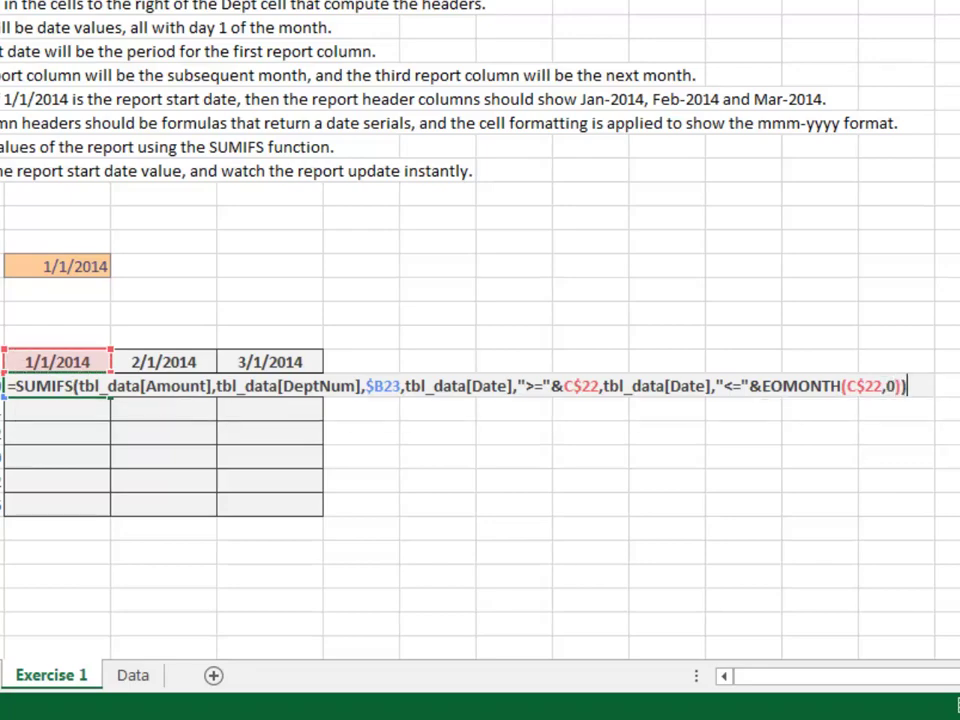
key("Return")
key("Up")
key("shift+Down")
key("shift+Down")
key("shift+Down")
key("shift+Down")
key("shift+Down")
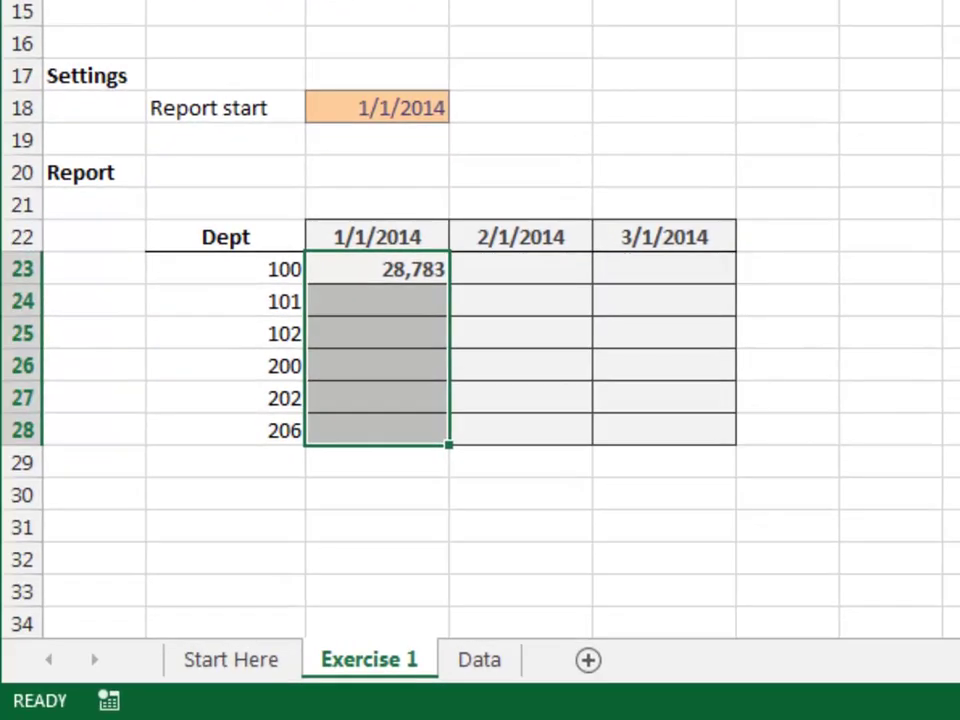
- Fill the SUMIFS formula down C23:C28 and across through column E
key("ctrl+d")
key("shift+Right")
key("shift+Right")
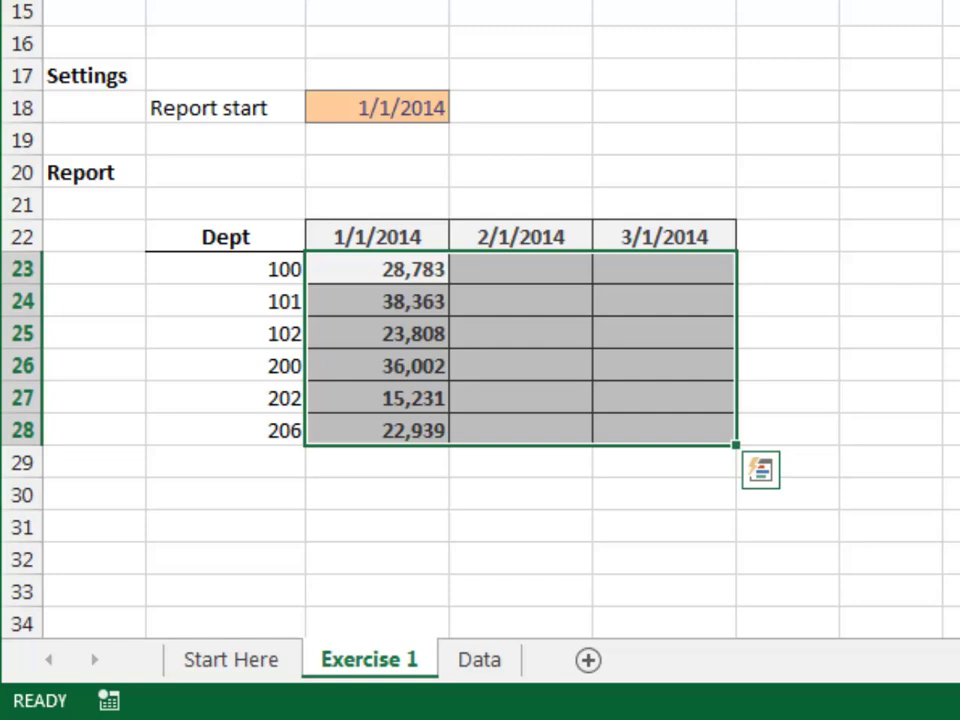
key("ctrl+r")
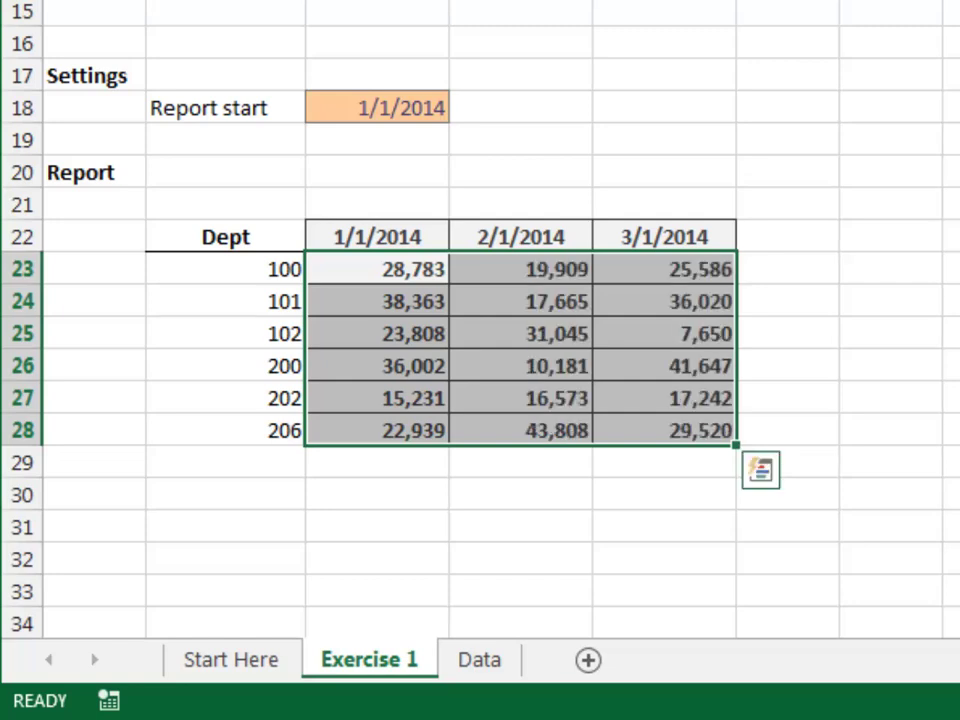
- Change the report start date in C18 to 3/1/2014
key("Up")
key("Up")
key("Up")
key("Up")
key("Up")
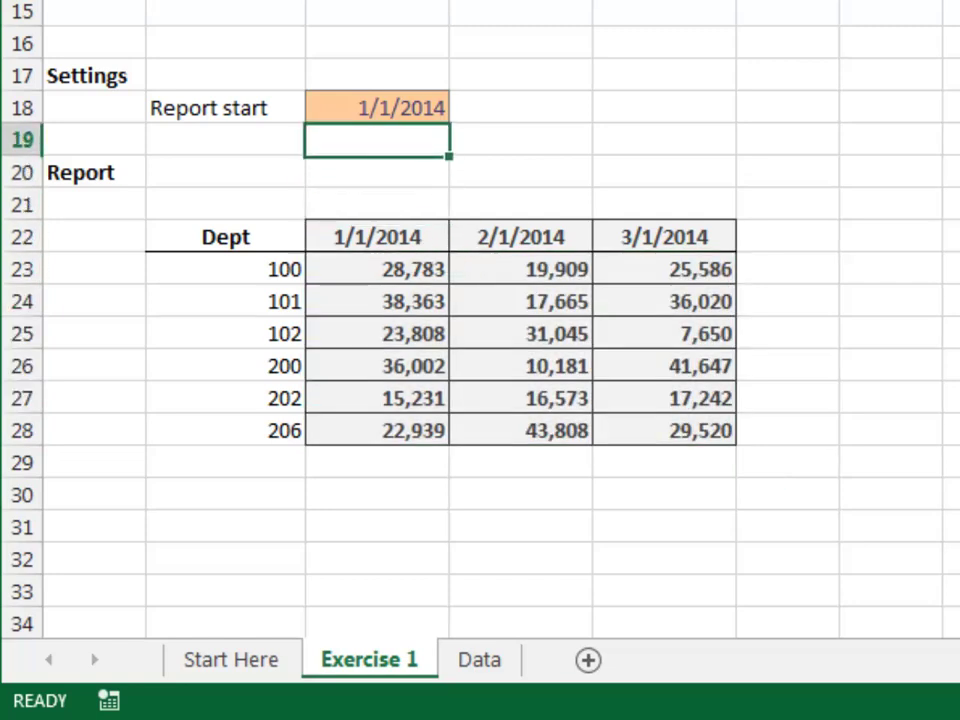
type("3/1/2014")
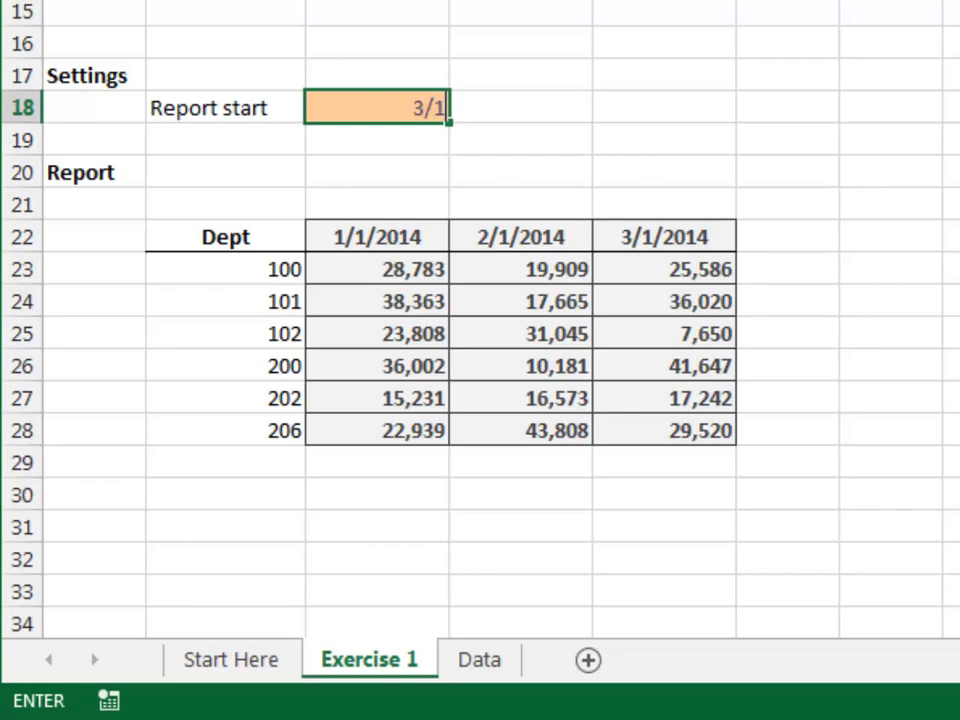
key("Return")
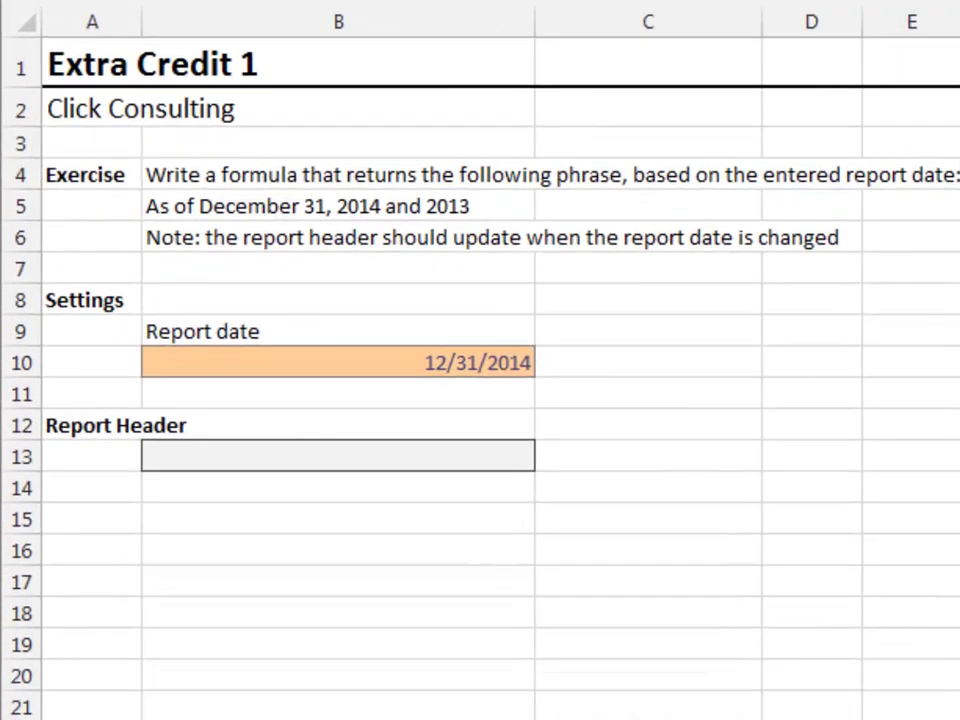
- Enter =CONCATENATE("As of ",TEXT(B10,"mmmm dd, yyyy")," and ",YEAR(B10)-1) in B13
left_click(338, 456)
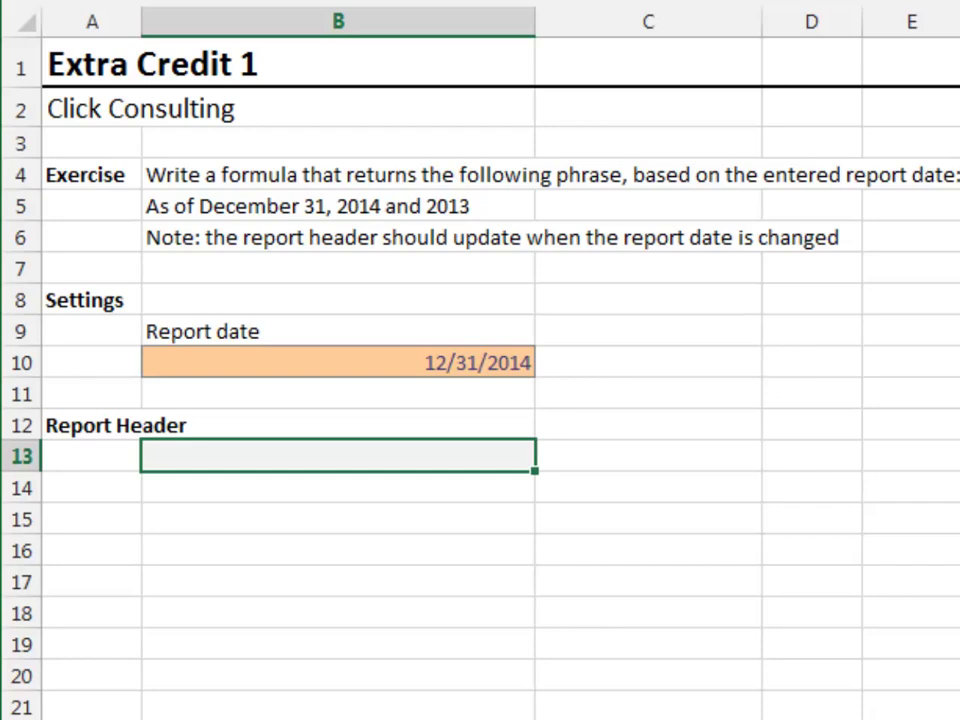
type("=conc")
key("Tab")
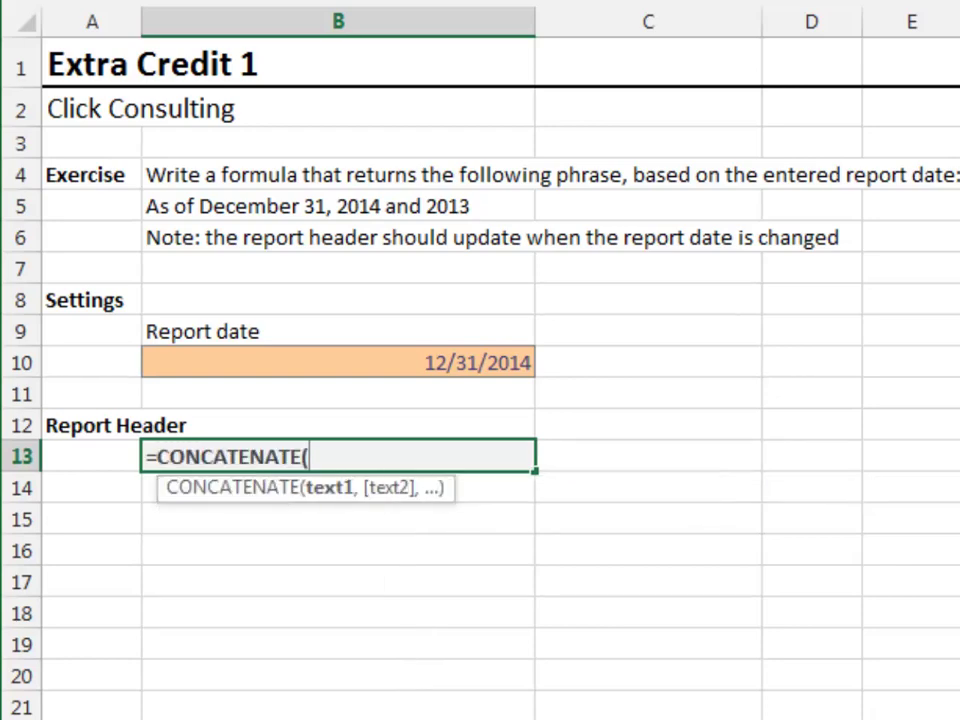
type("\"As of \"")
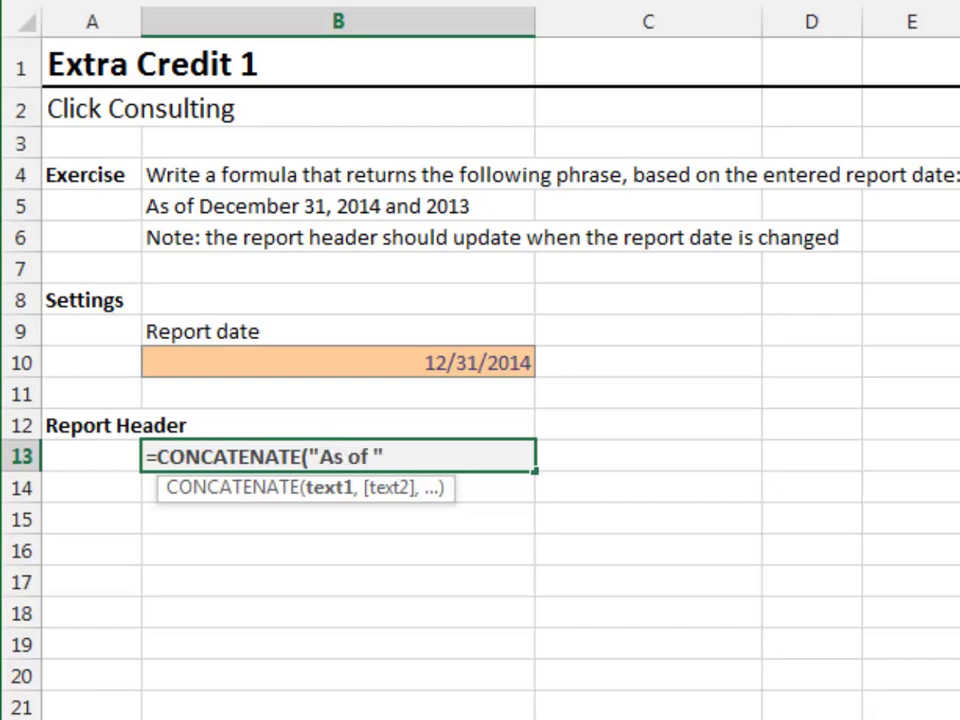
type(",")
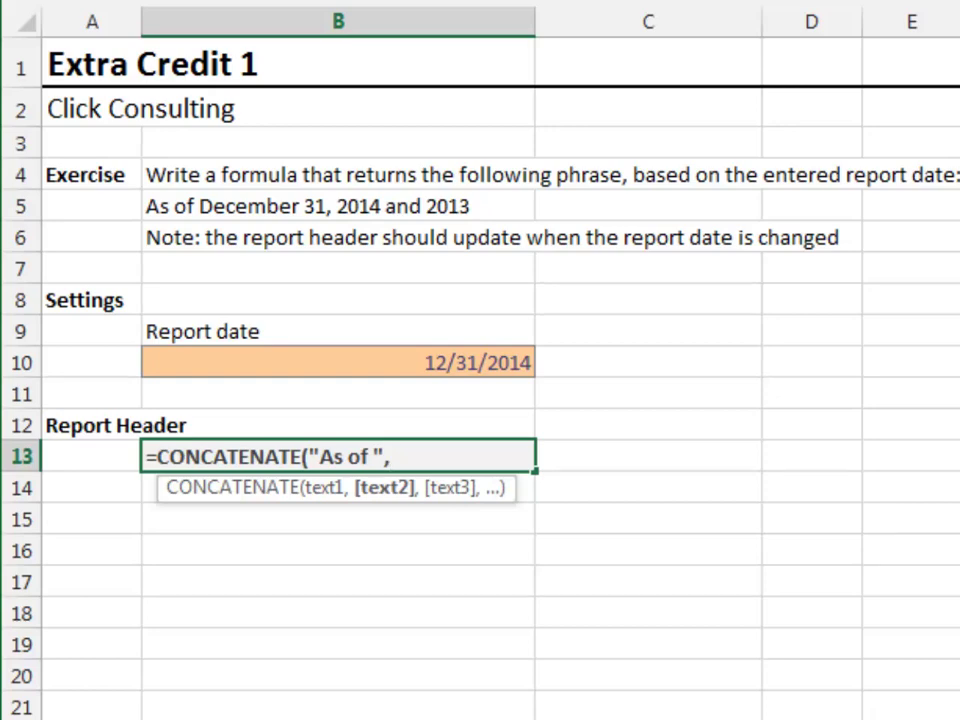
type("tex")
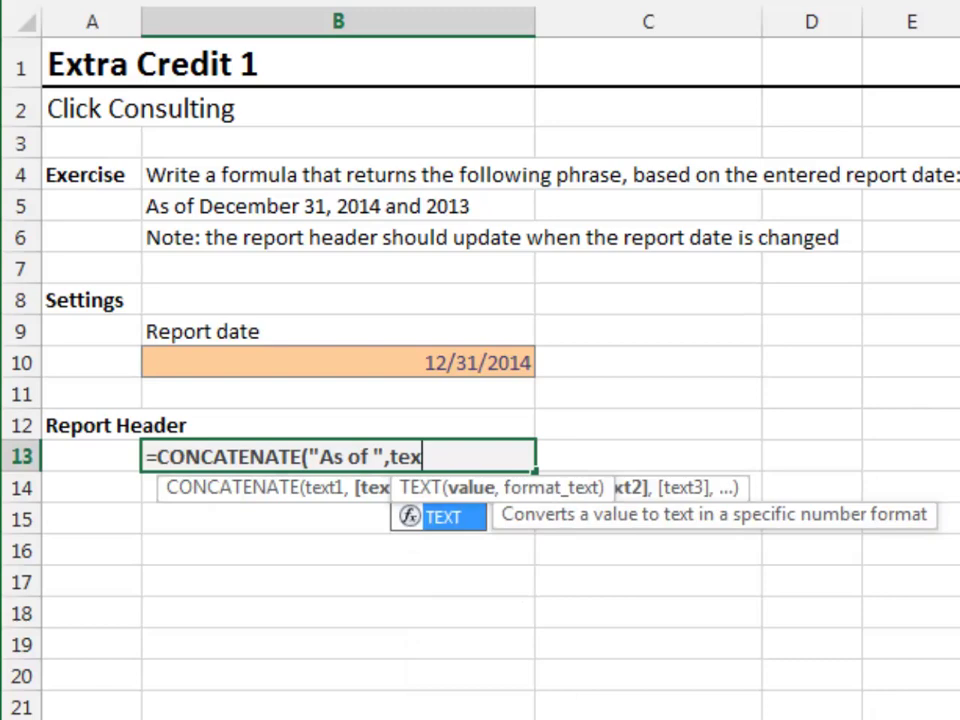
key("Tab")
key("Up")
key("Up")
key("Up")
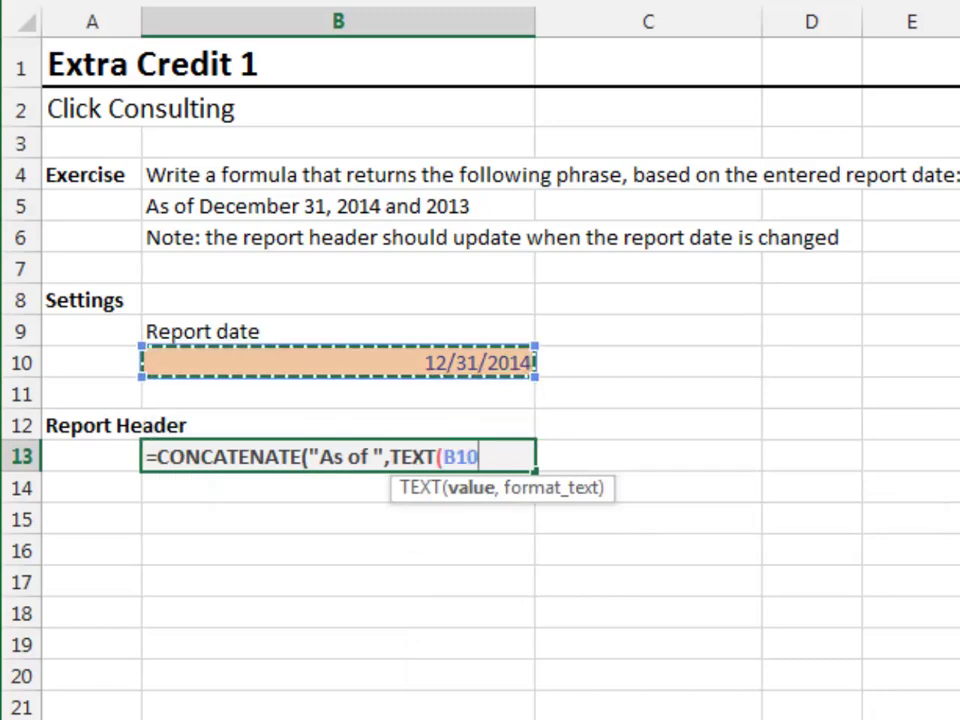
type(",\"")
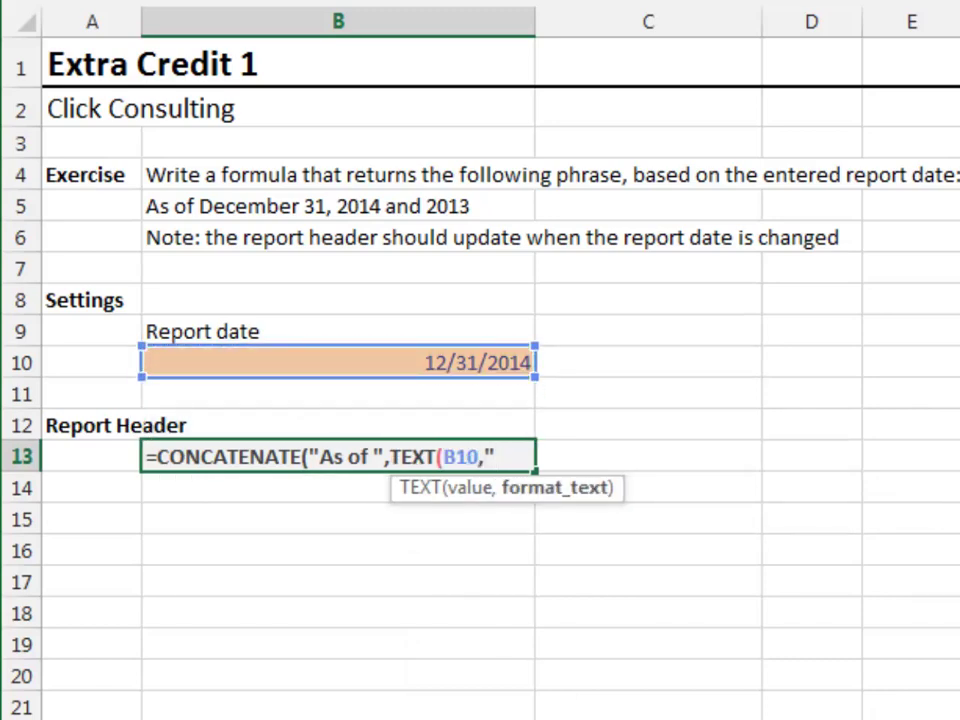
type("mmmm dd, yyyy")
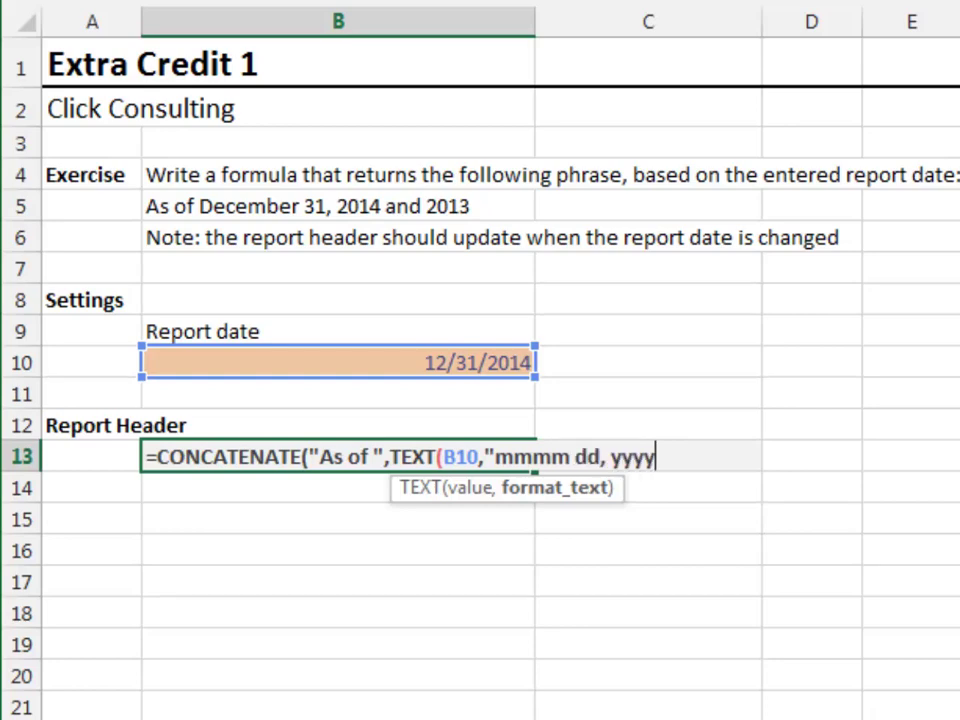
type("\"),")
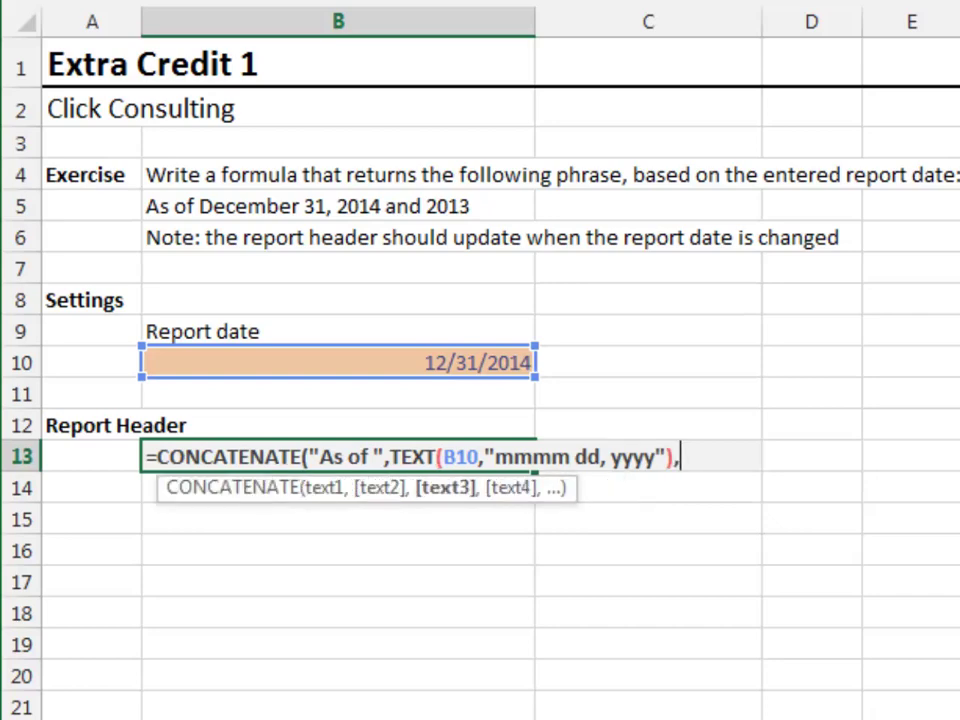
type("\" and \"")
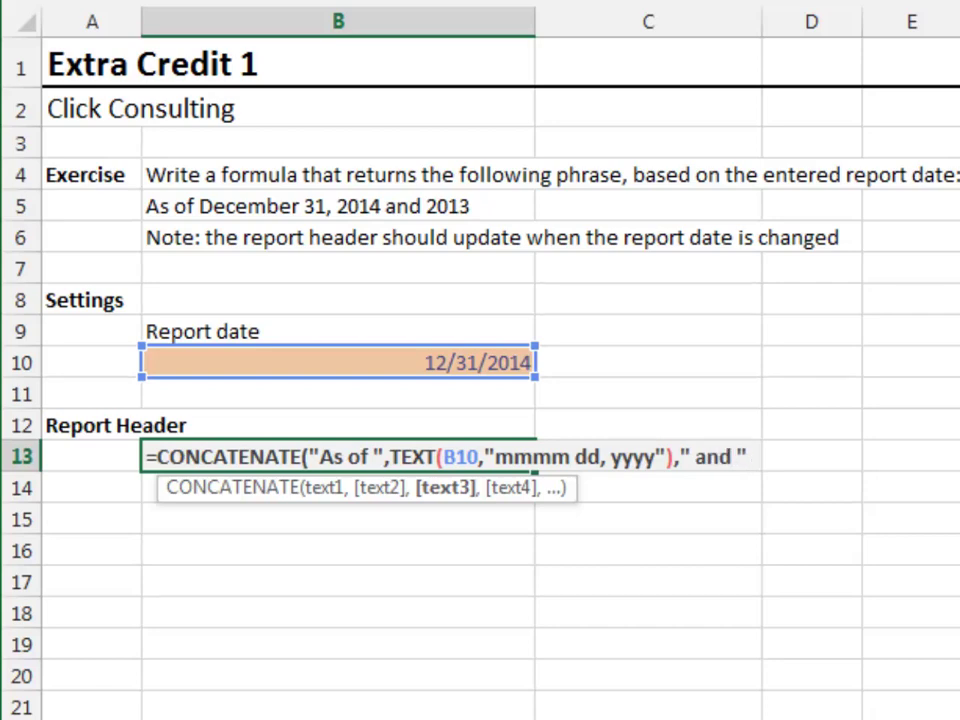
type(",")
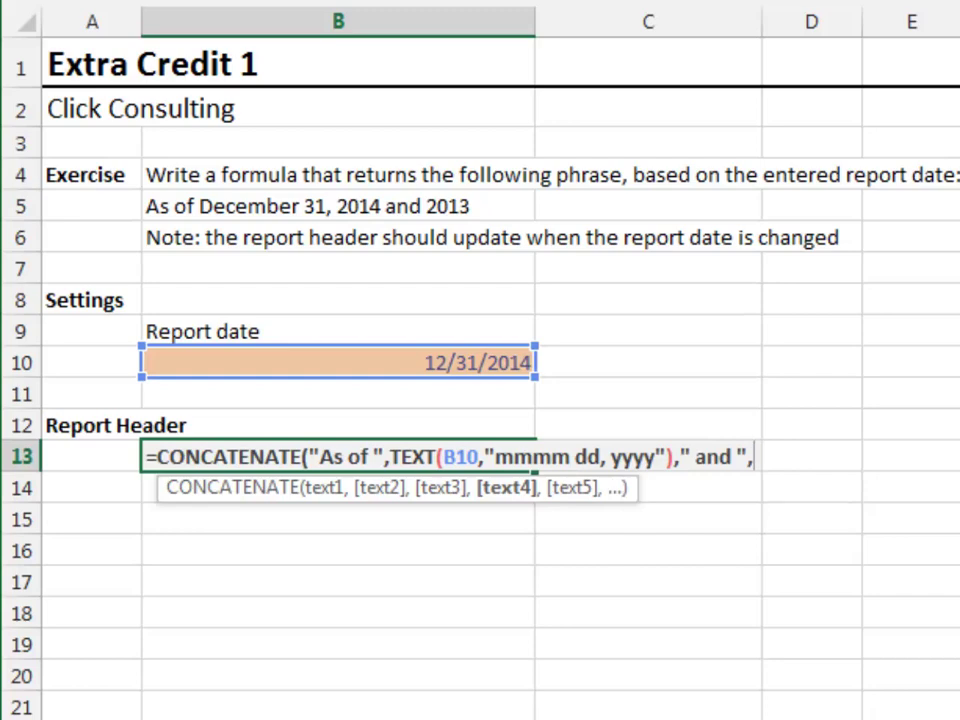
type("ye")
key("Tab")
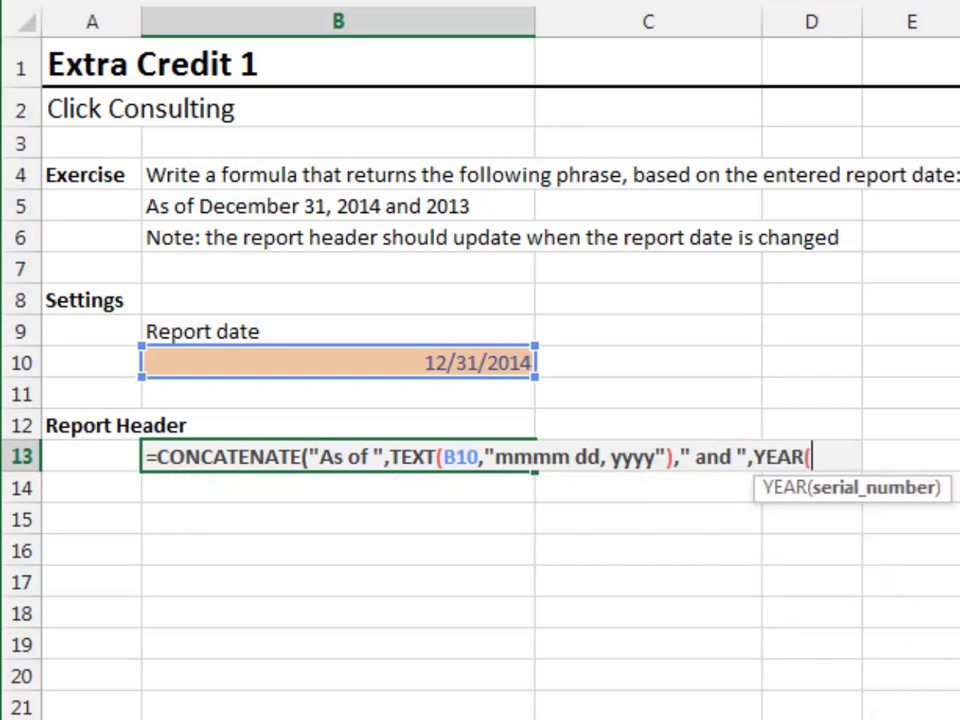
left_click(338, 362)
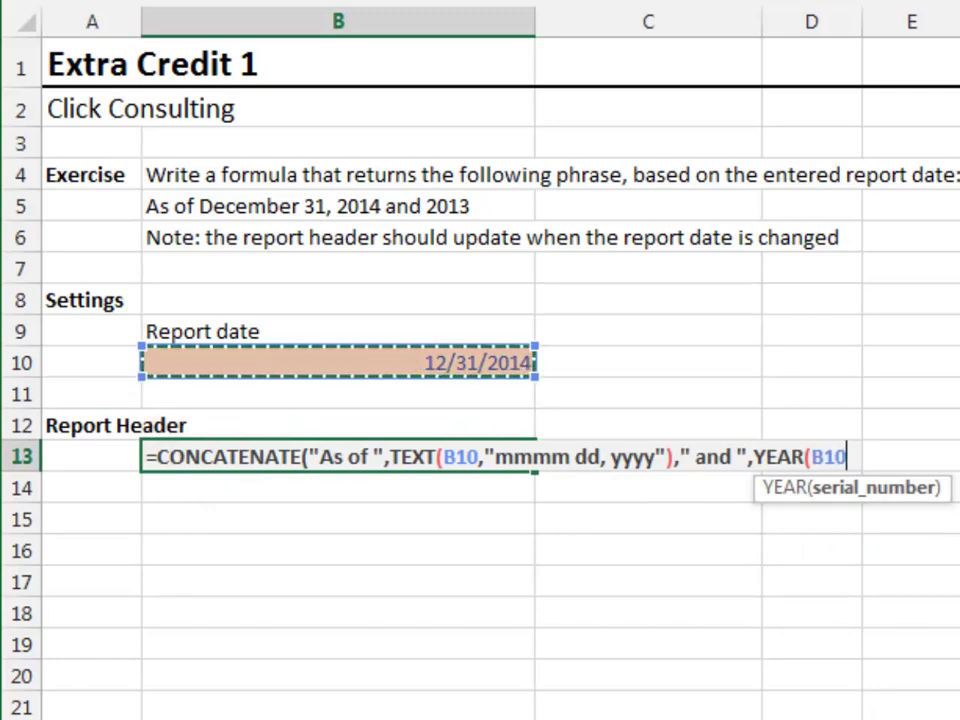
type(")-")
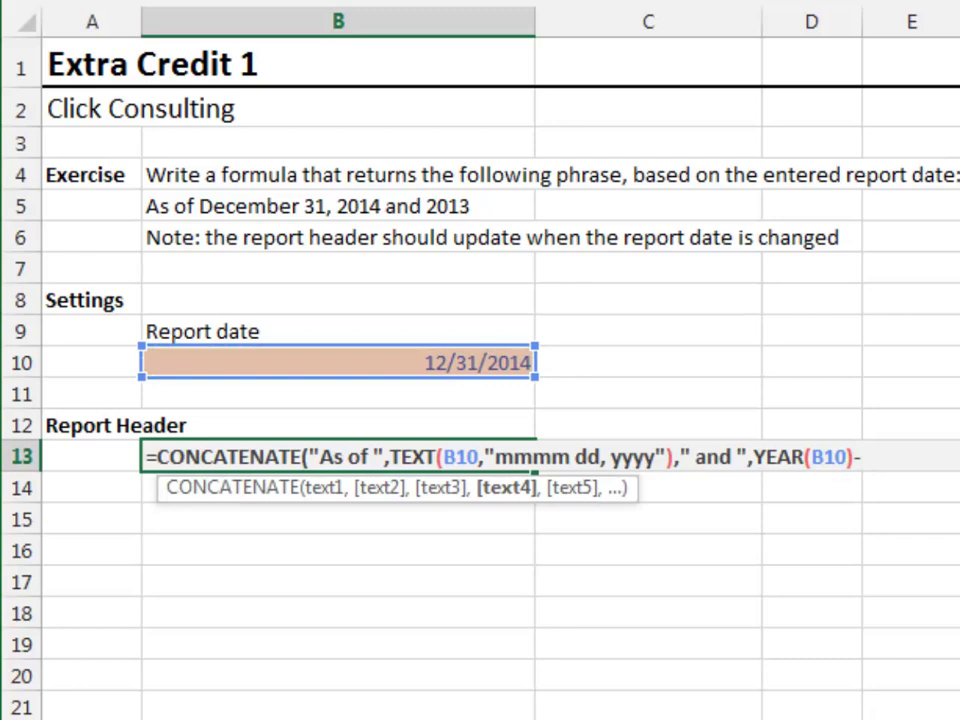
type("1)")
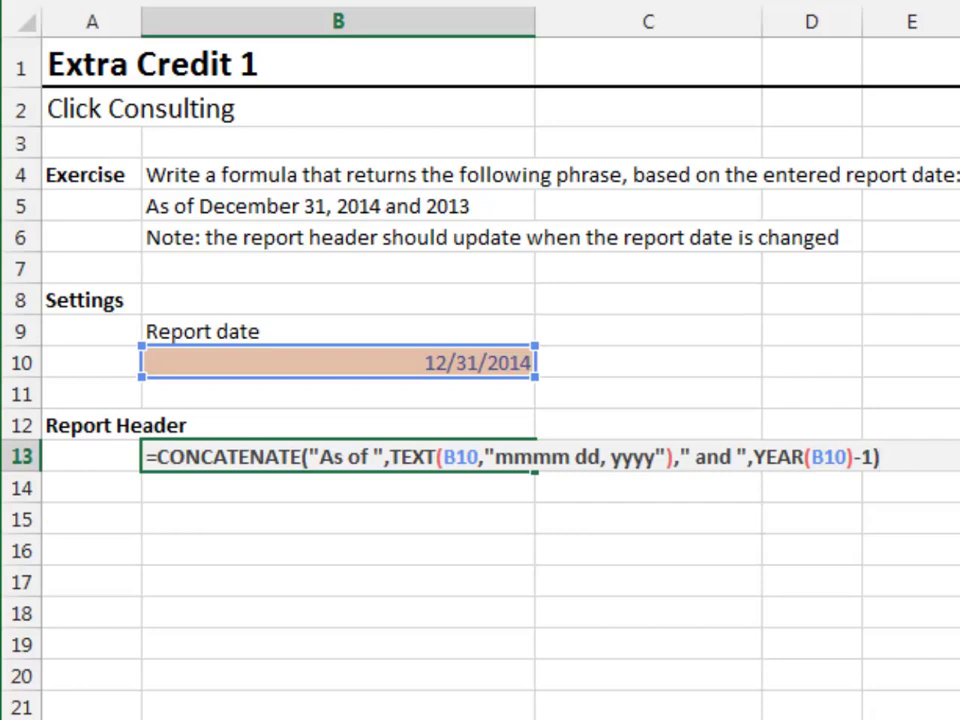
key("Return")
- Change the report date in B10 to 12/31/13
key("Up")
key("Up")
key("Up")
key("Up")
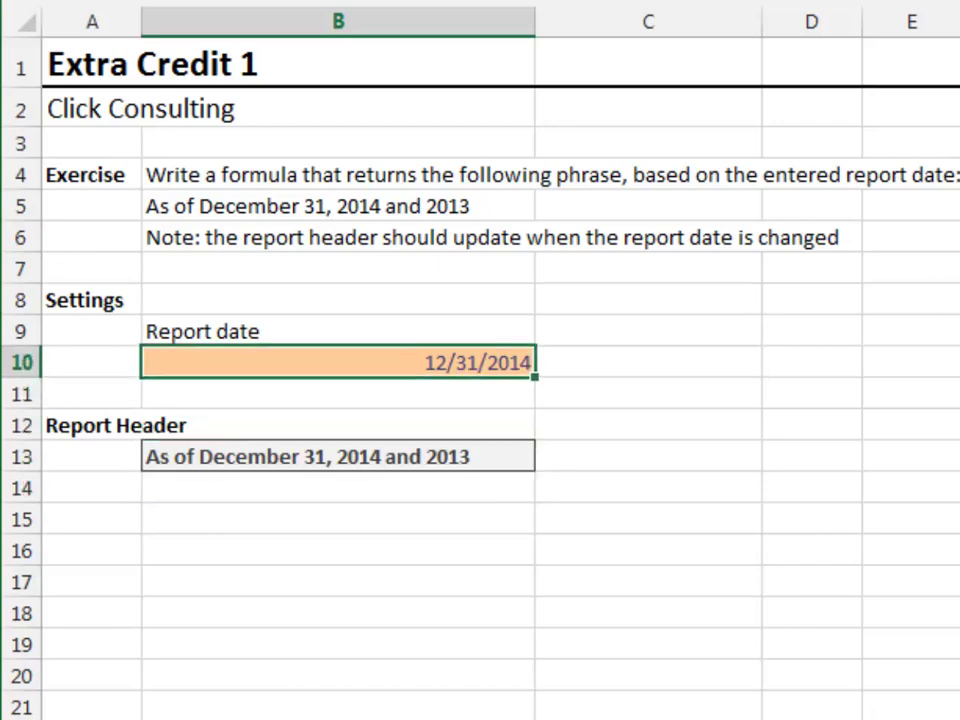
type("12/31/13")
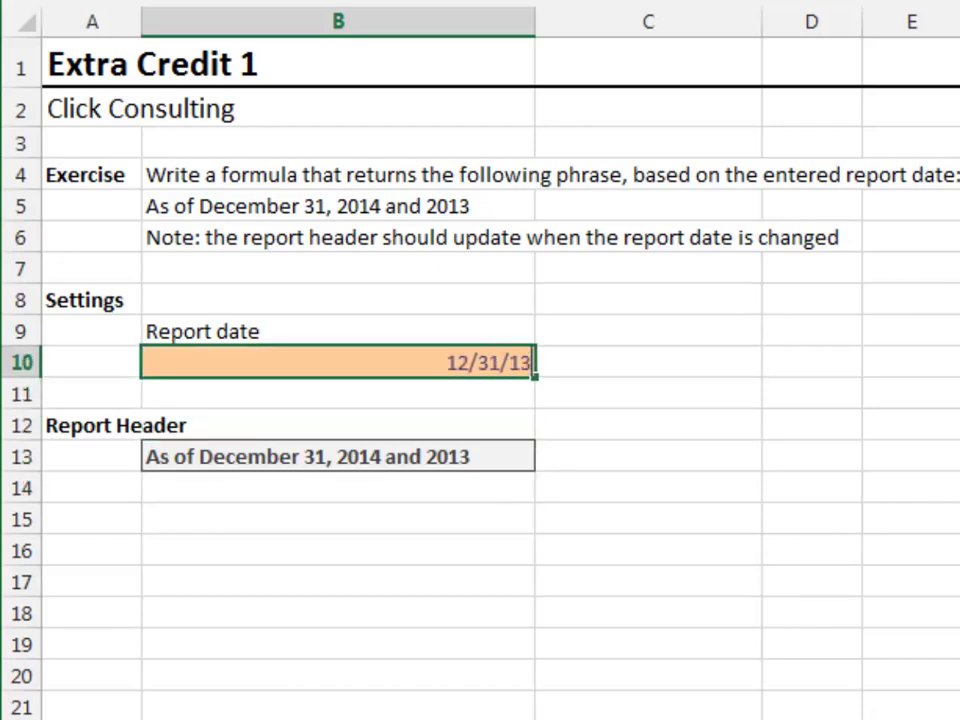
key("Return")
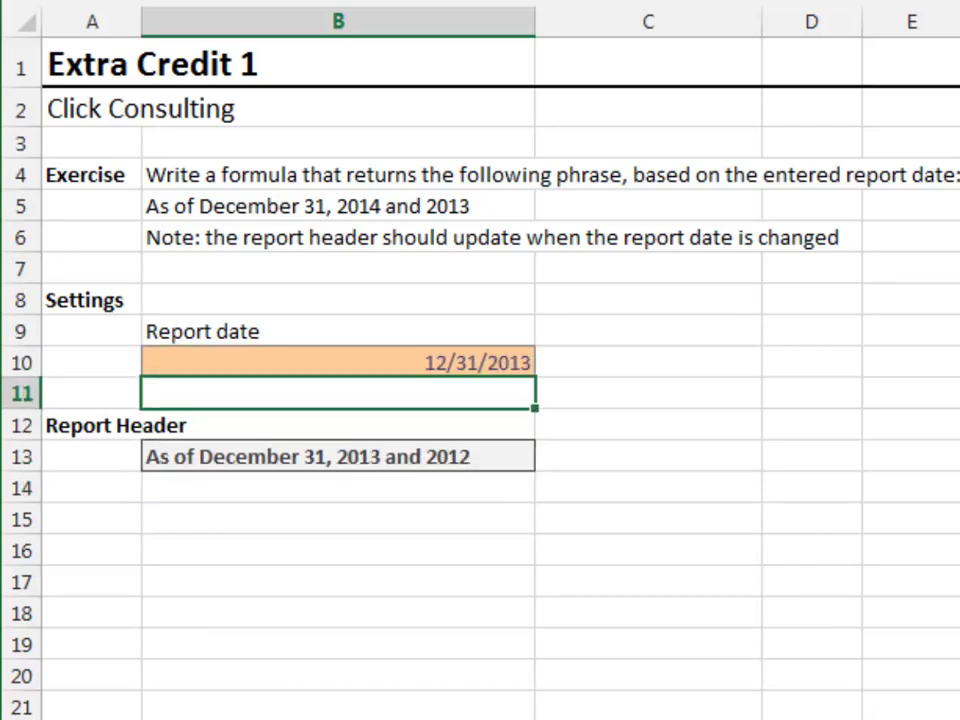